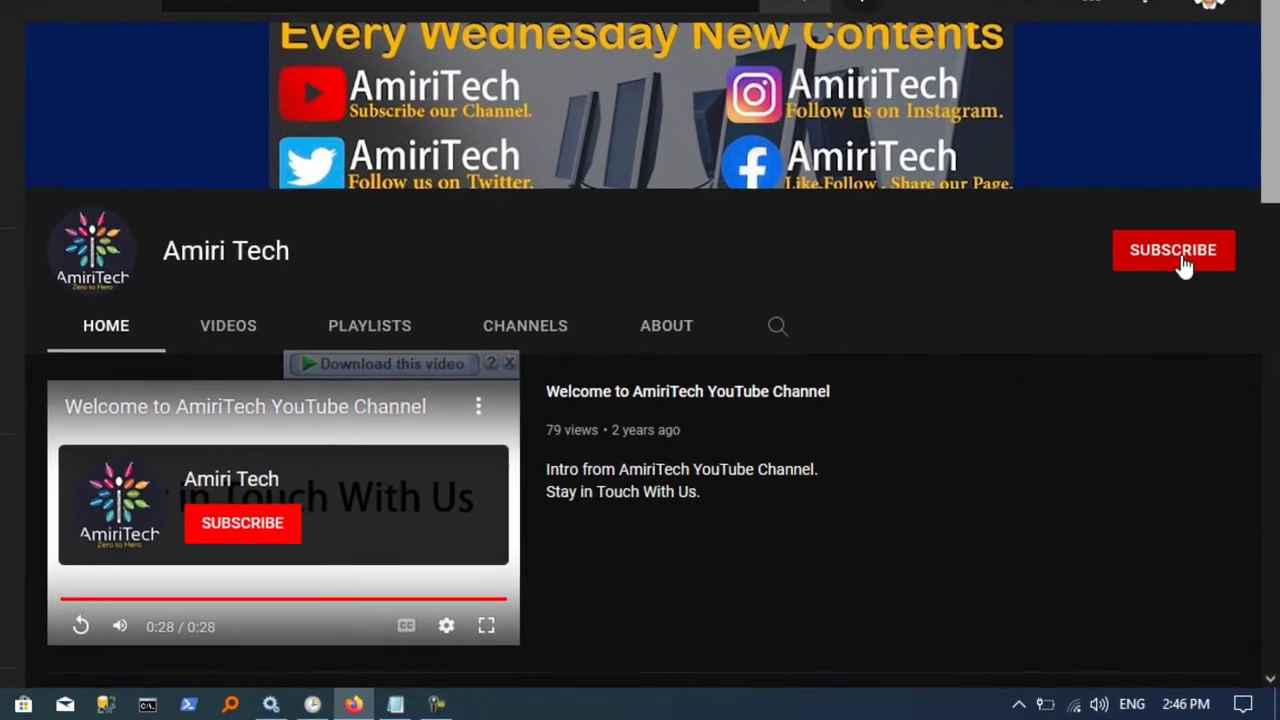
Step: Subscribe to Amiri Tech with all notifications, then reload and scroll down to the playlists
click(1184, 265)
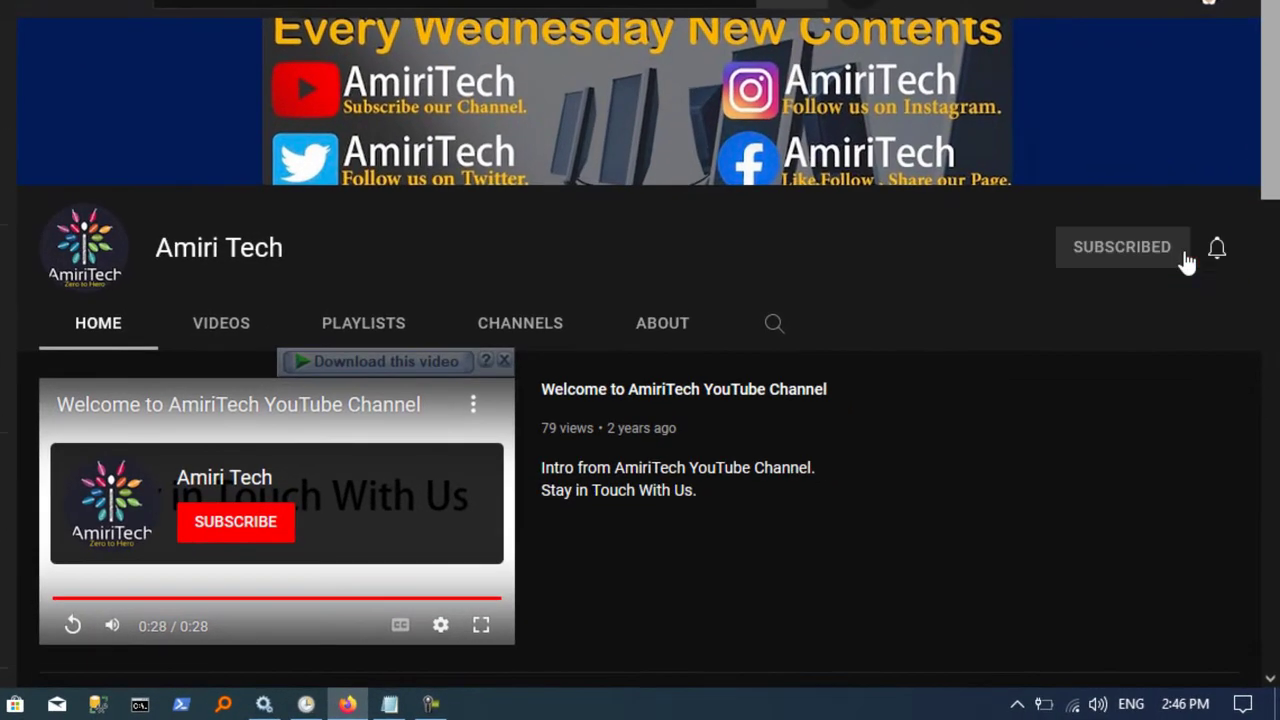
click(1220, 252)
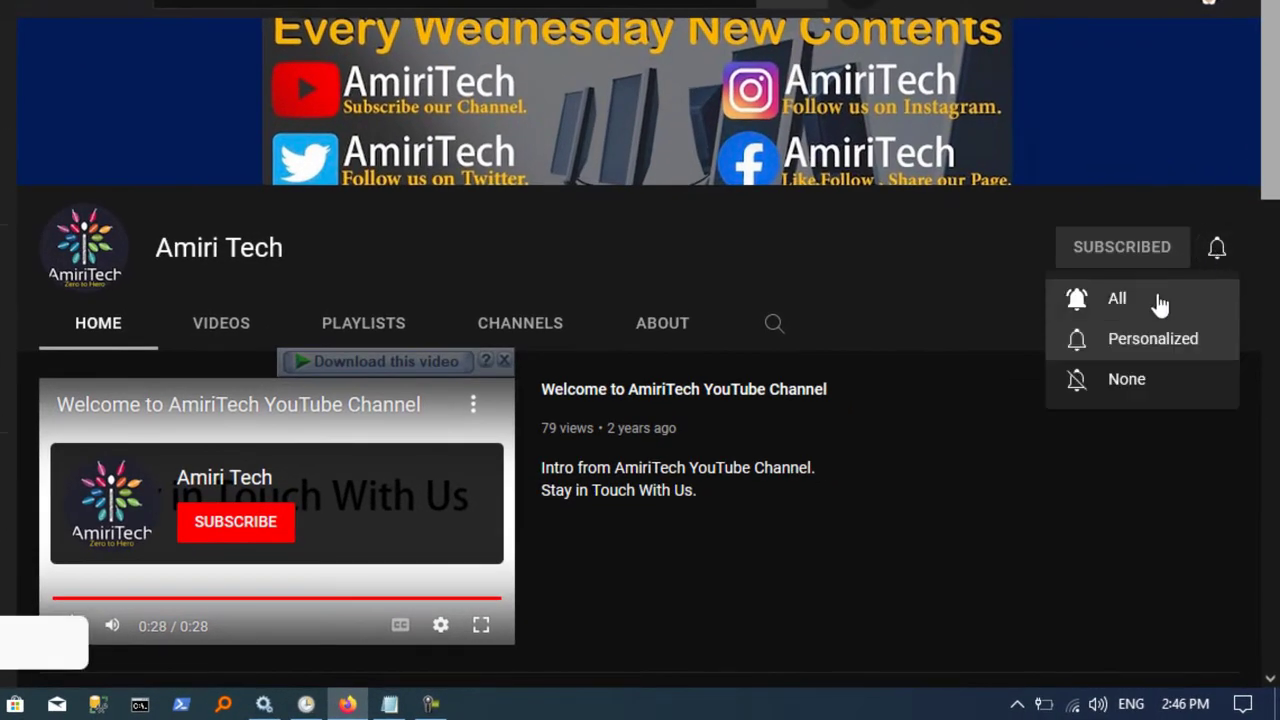
click(1157, 298)
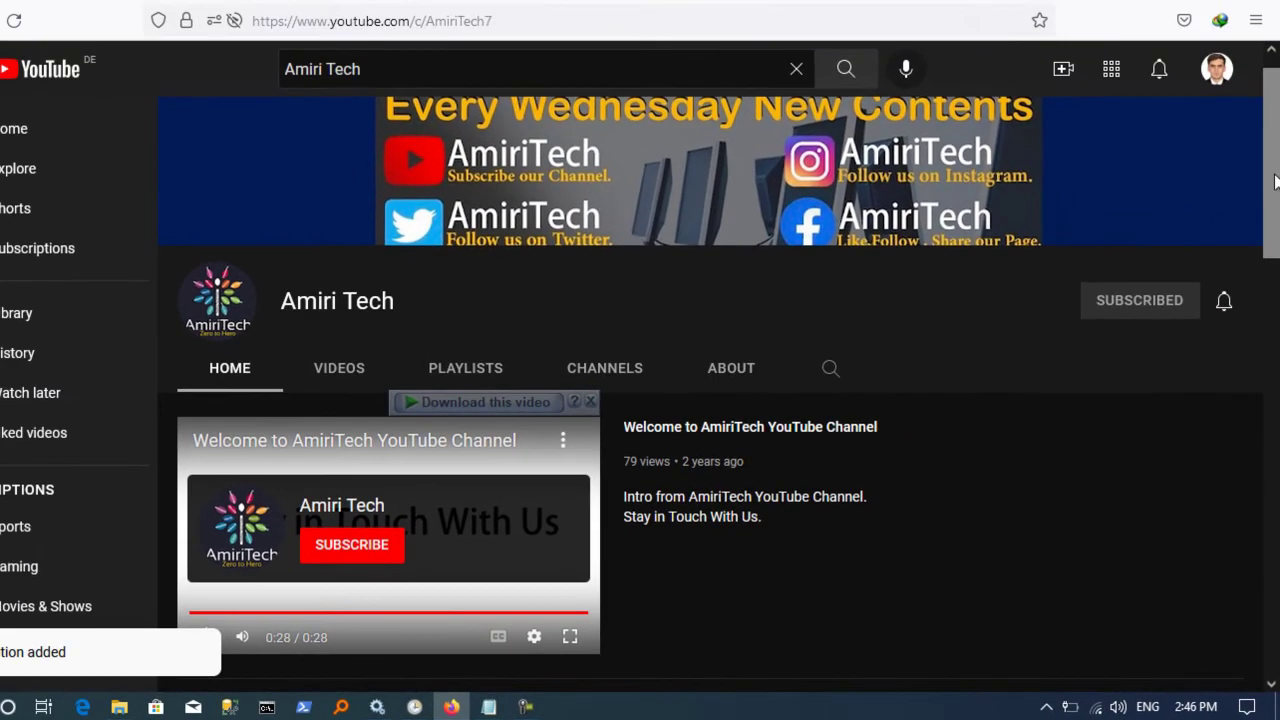
key(F5)
mouse_move(1275, 166)
mouse_down()
mouse_move(1277, 533)
mouse_move(1277, 257)
mouse_up()
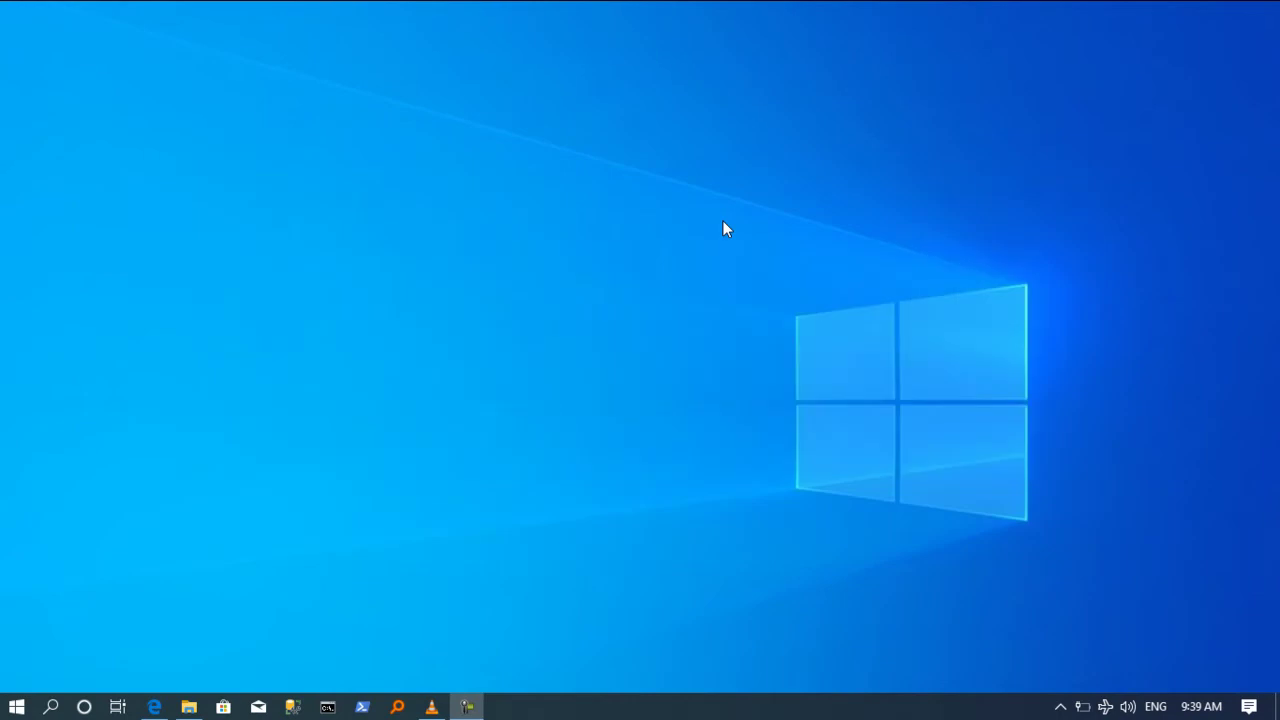
Step: Launch Word from Command Prompt with 'start winword' and create a blank document
key(super+r)
text(cmd)
key(Return)
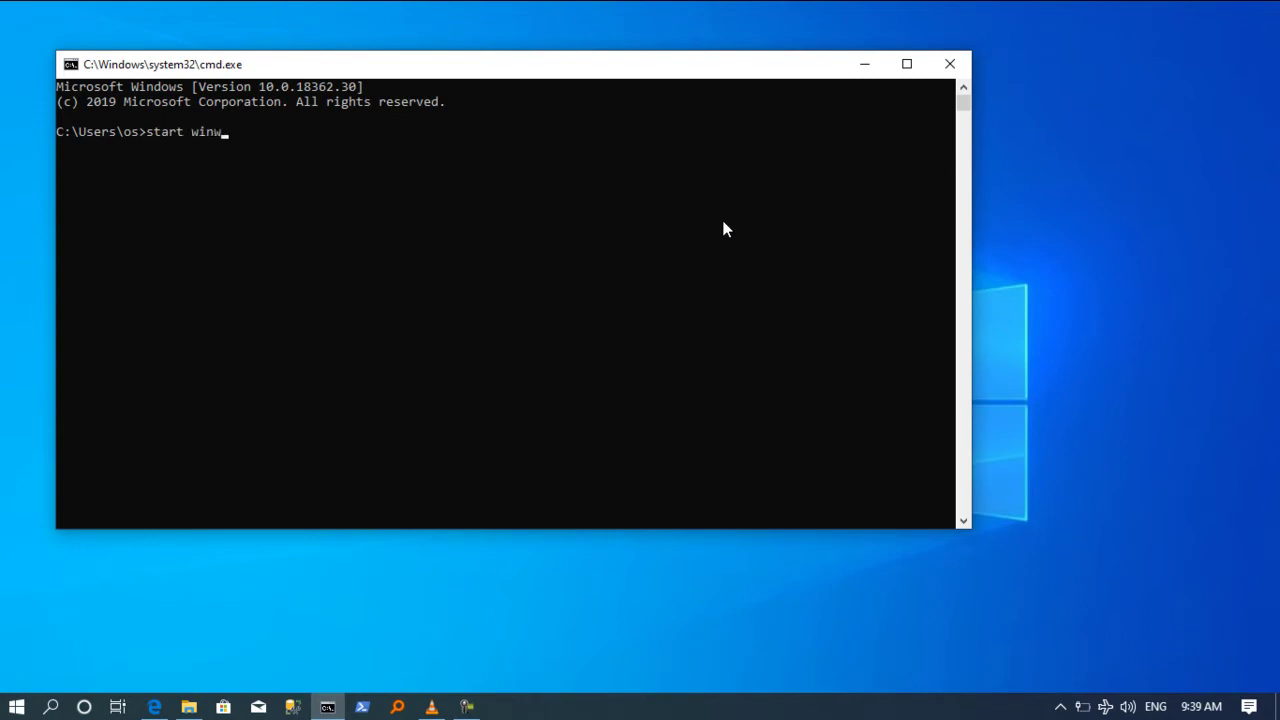
key(Return)
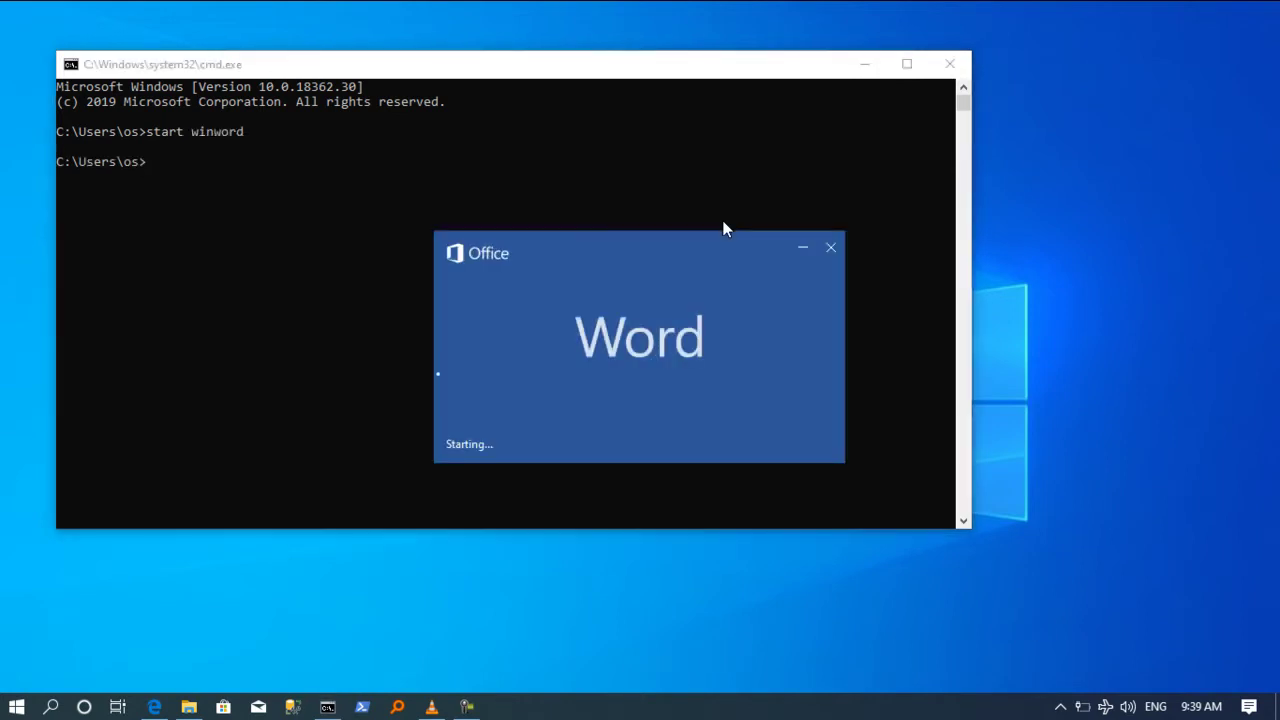
click(319, 172)
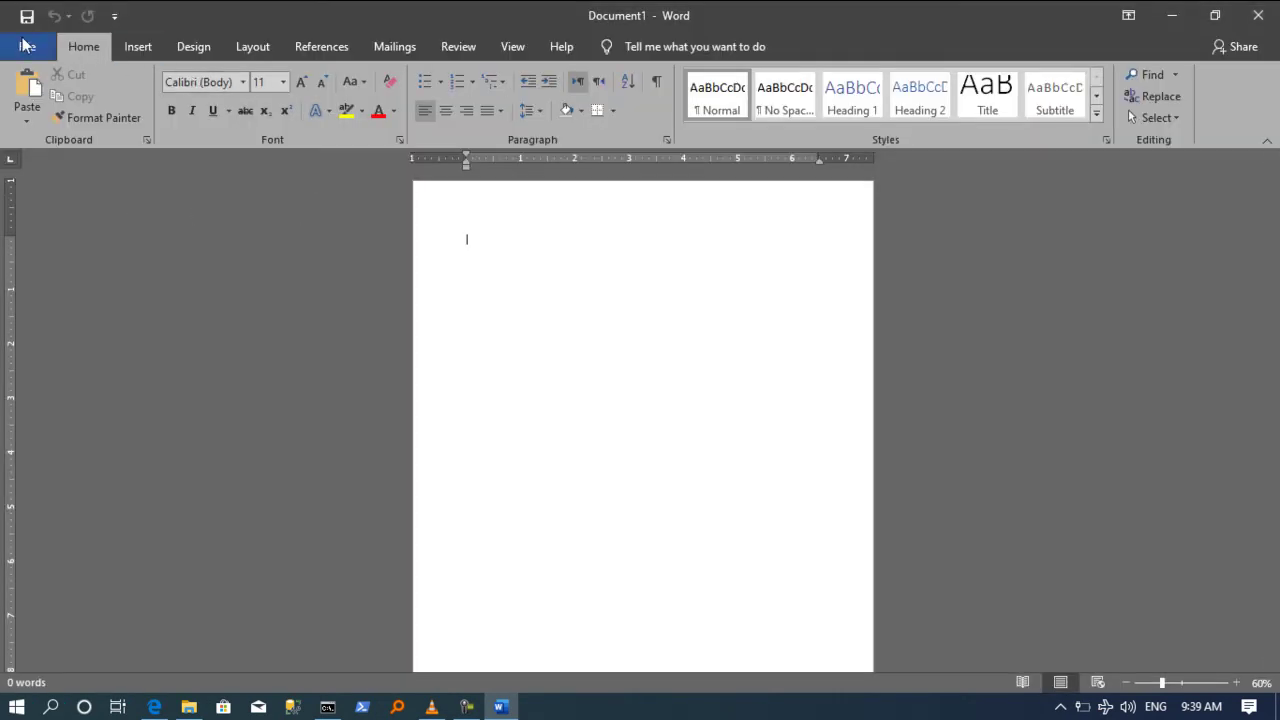
Step: In Print settings, set landscape orientation, A4 paper and scale to A4, then return to editing
click(24, 44)
click(61, 358)
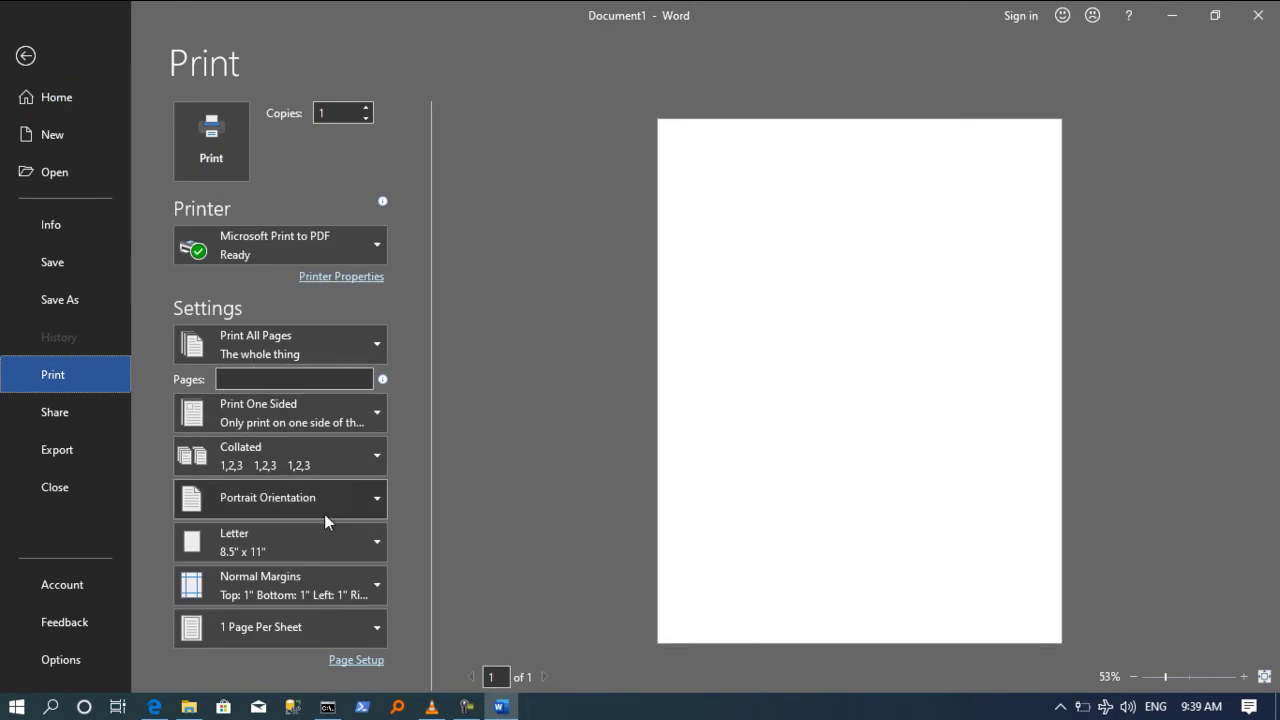
click(344, 509)
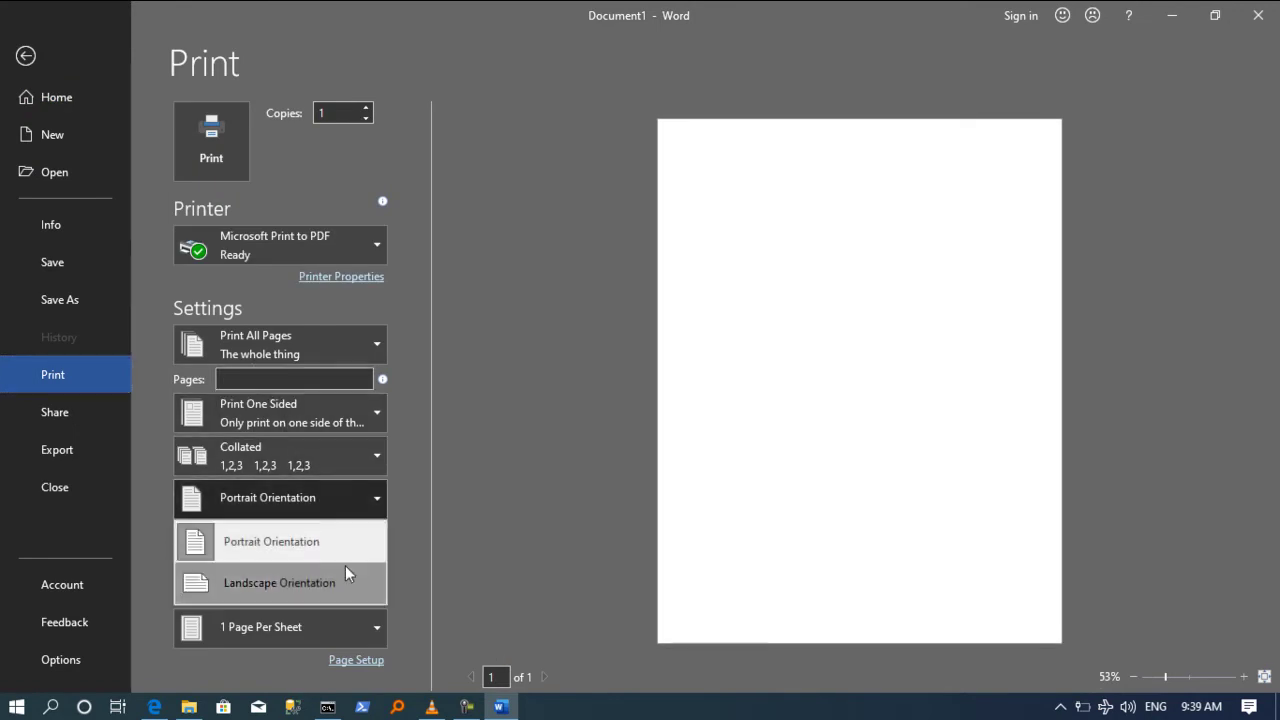
click(345, 566)
click(308, 540)
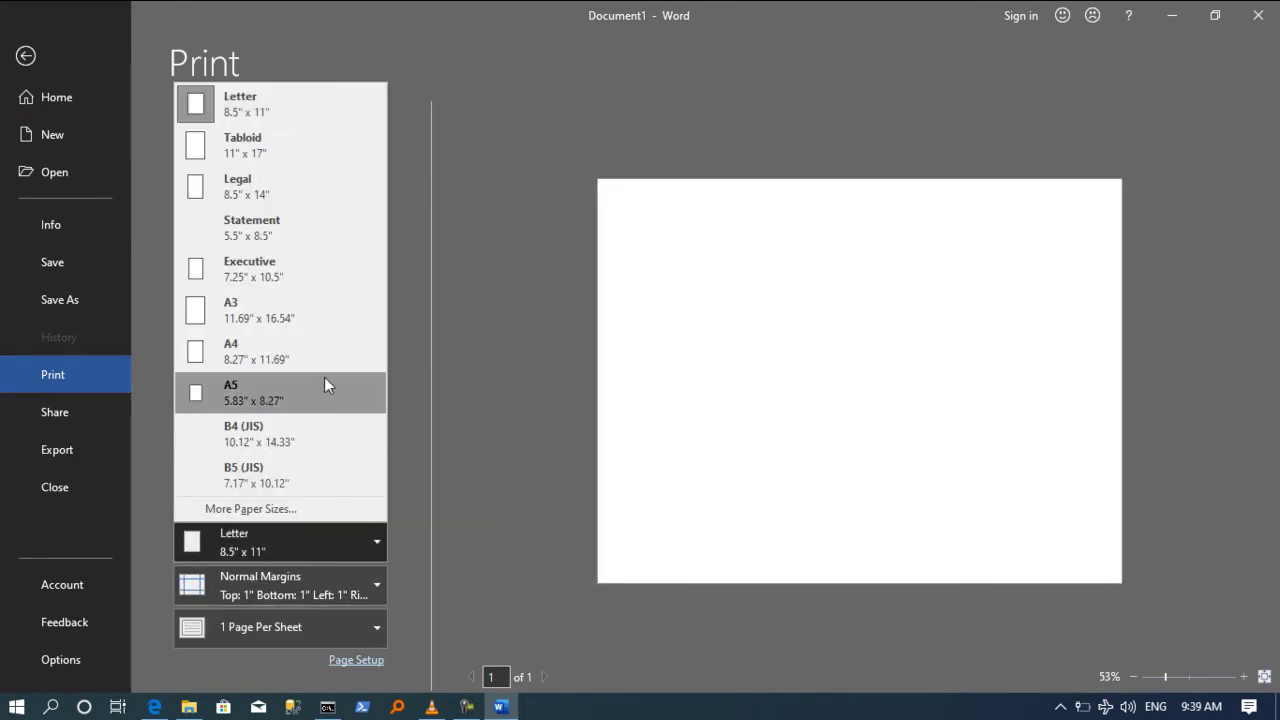
click(311, 350)
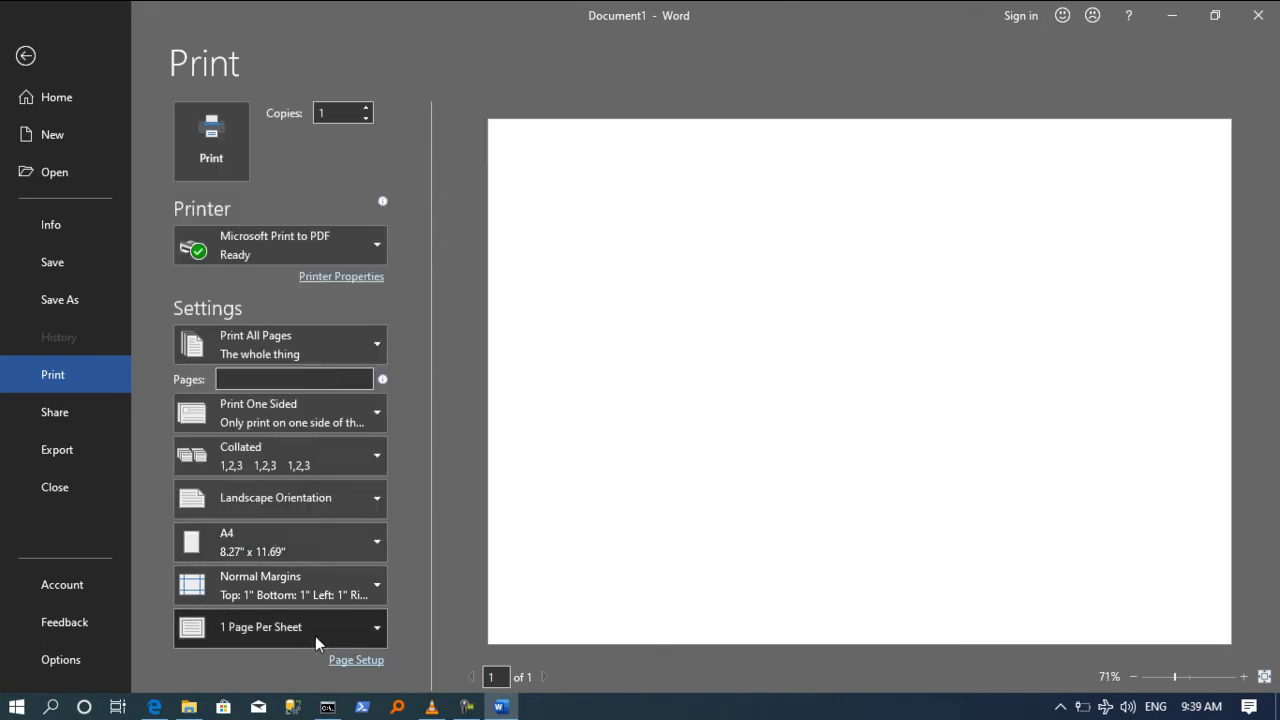
click(364, 620)
mouse_move(366, 612)
click(461, 598)
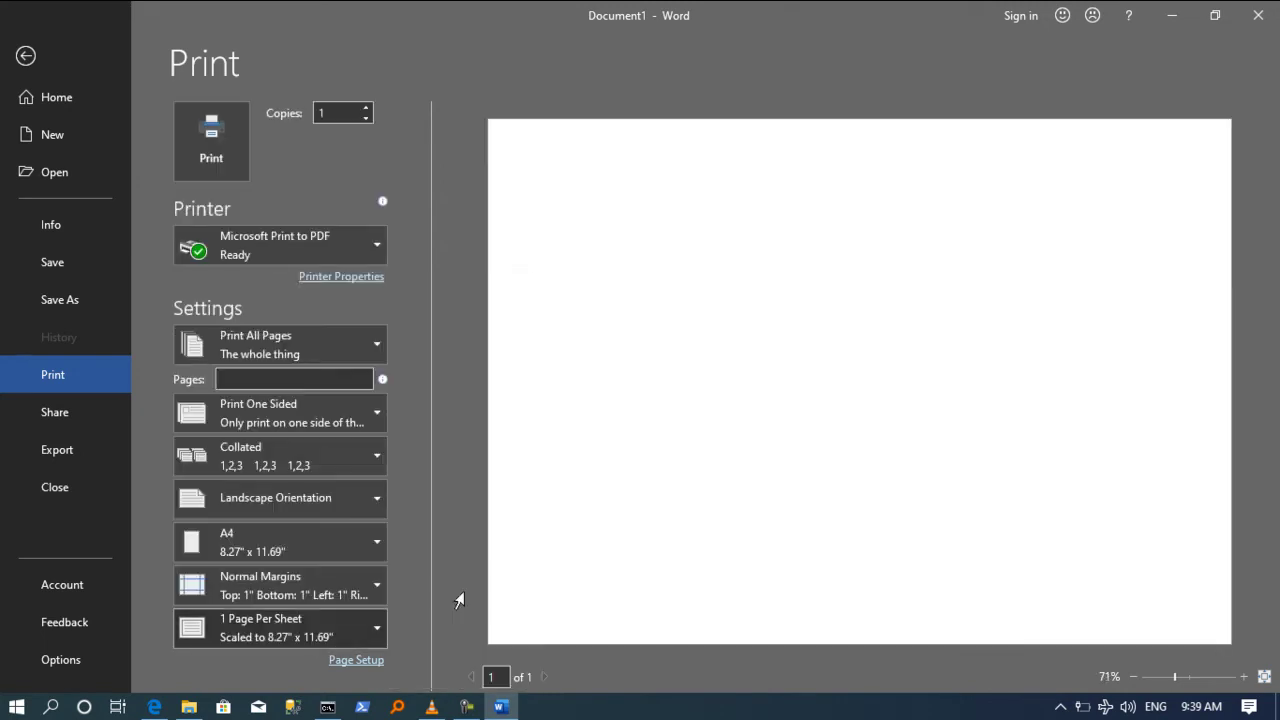
click(30, 55)
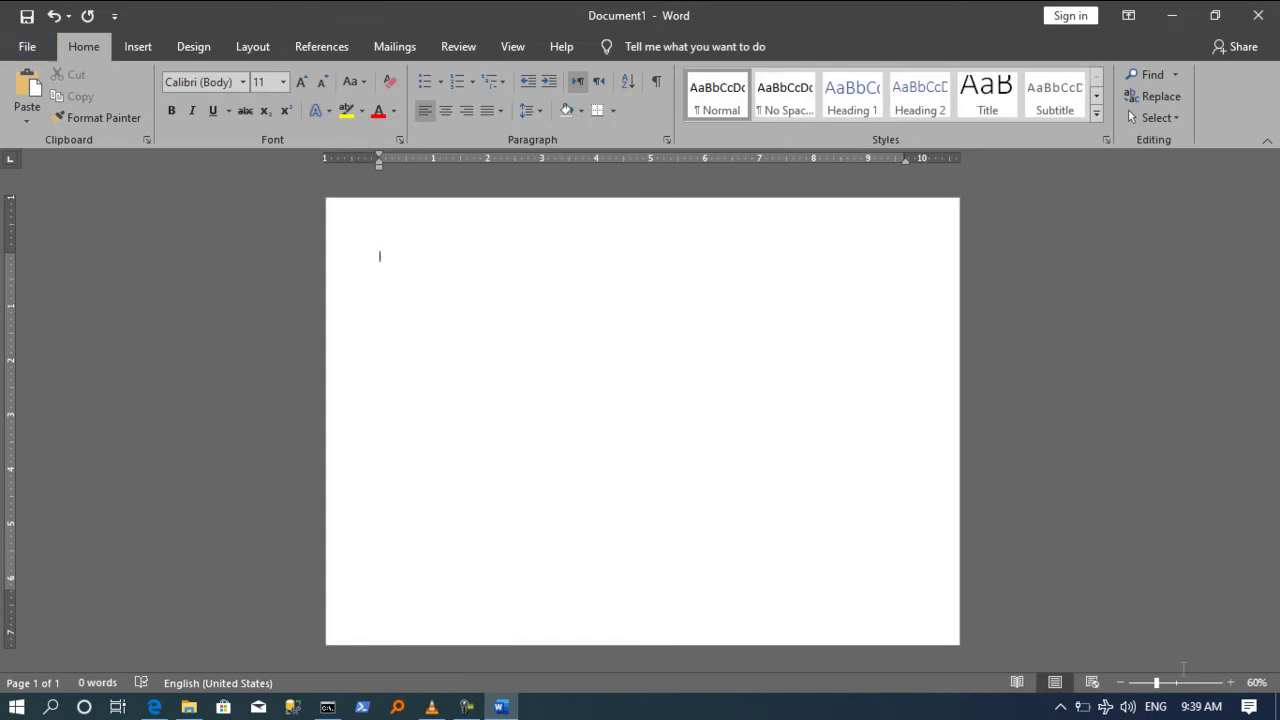
Step: Zoom to 71% and draw an oval circle, about 5.29 by 5.07 inches, centred on the page
drag(1158, 684, 1163, 684)
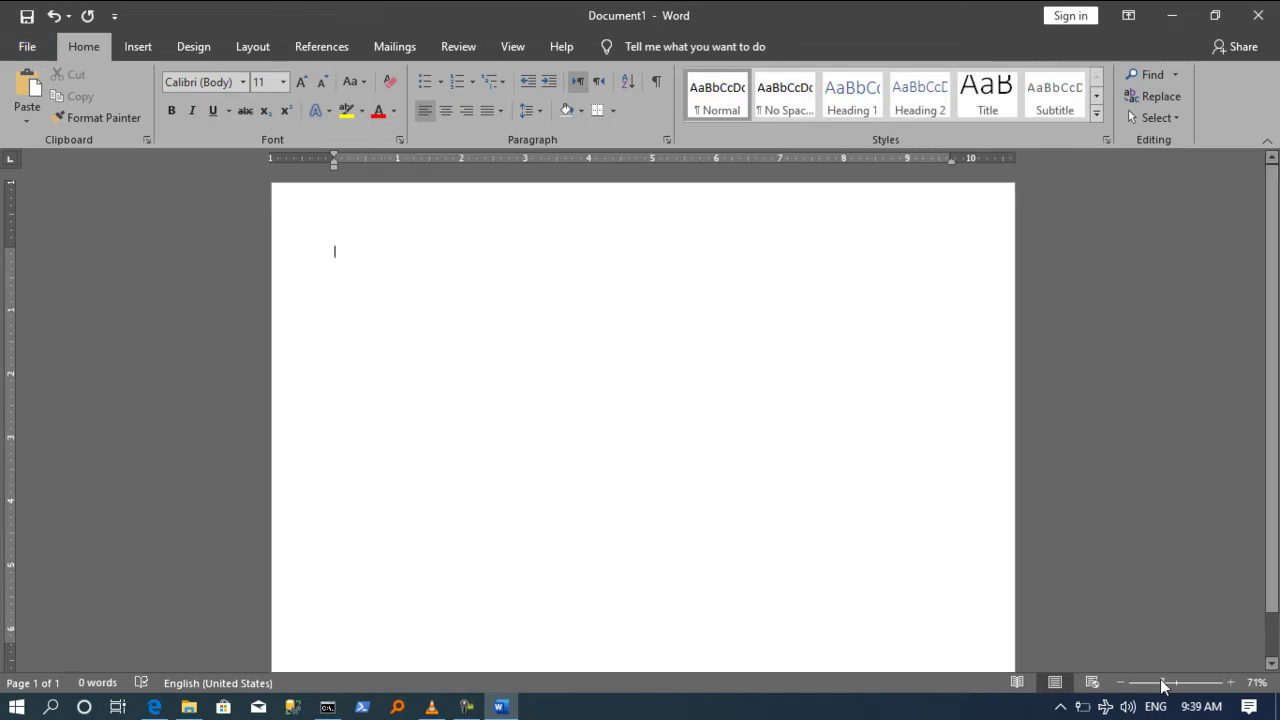
click(152, 47)
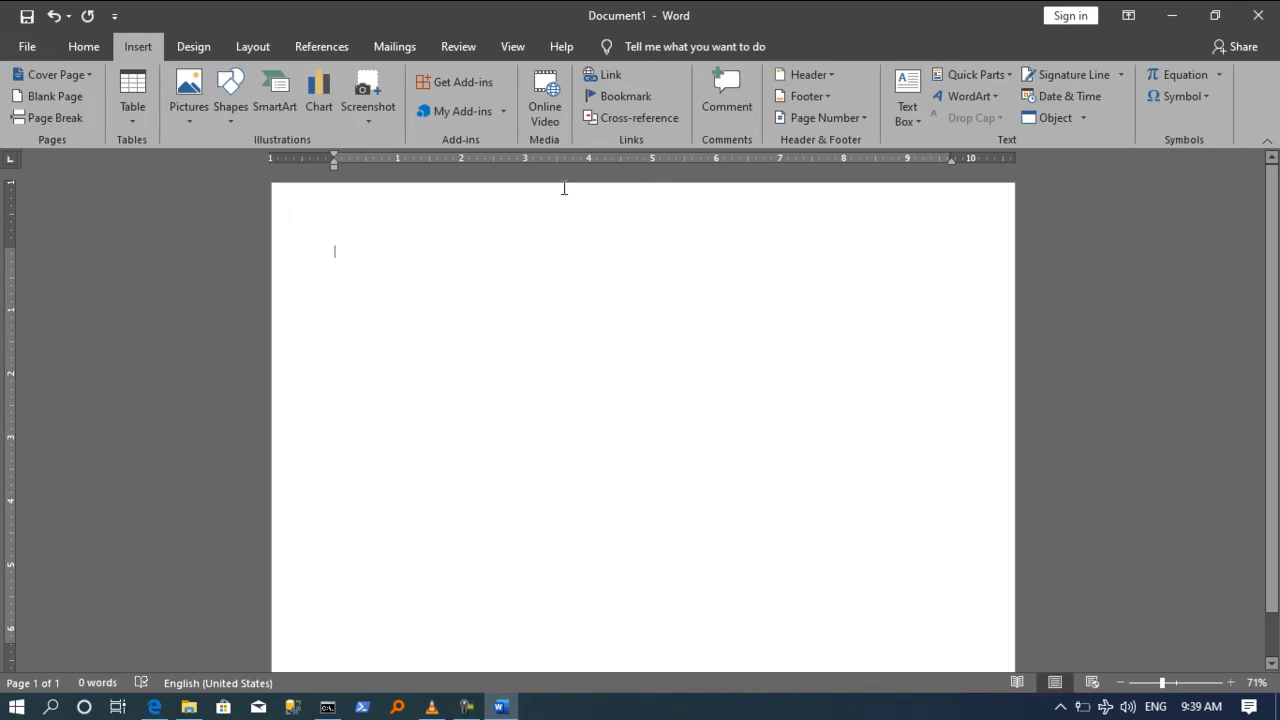
click(236, 112)
click(297, 163)
drag(473, 273, 797, 610)
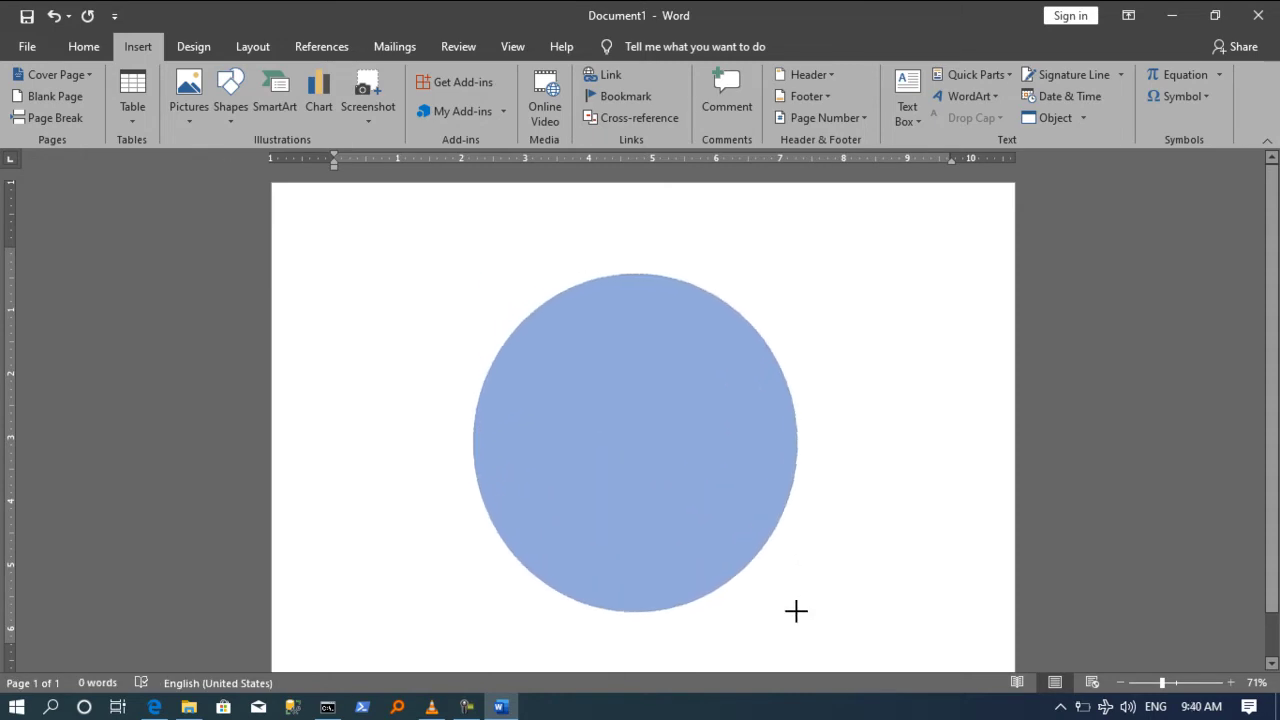
drag(660, 505, 663, 493)
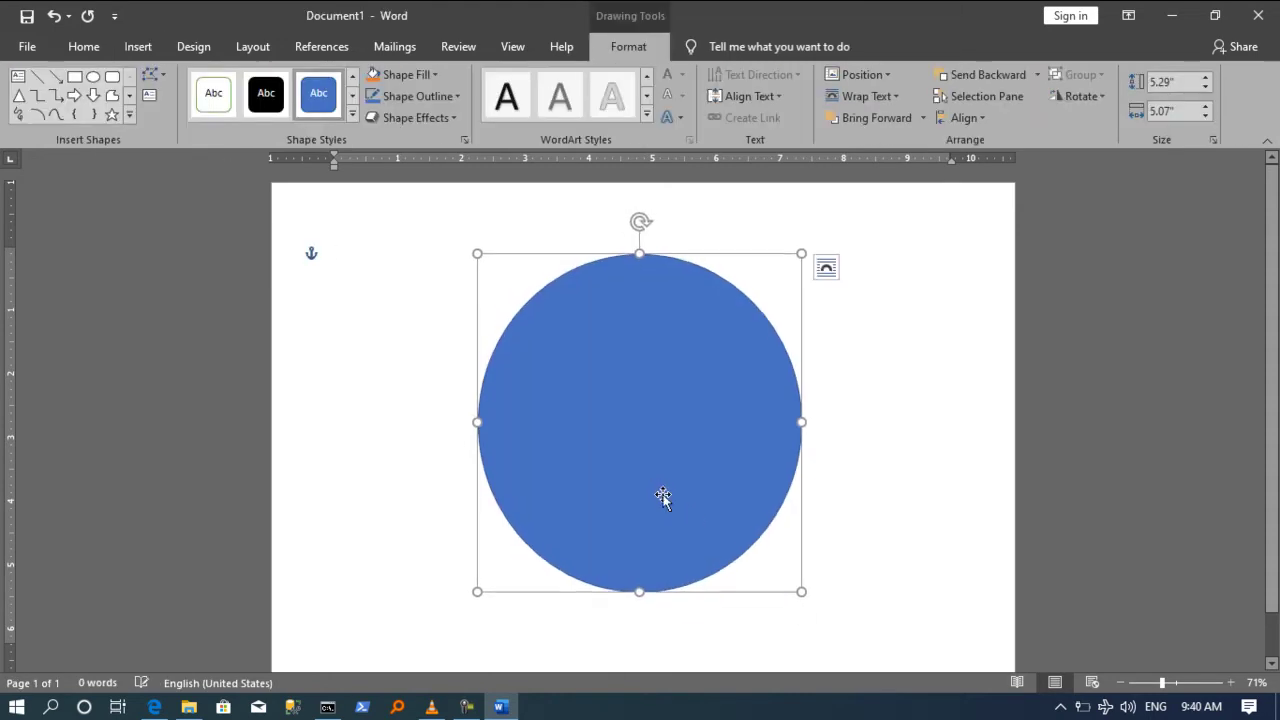
drag(640, 590, 639, 563)
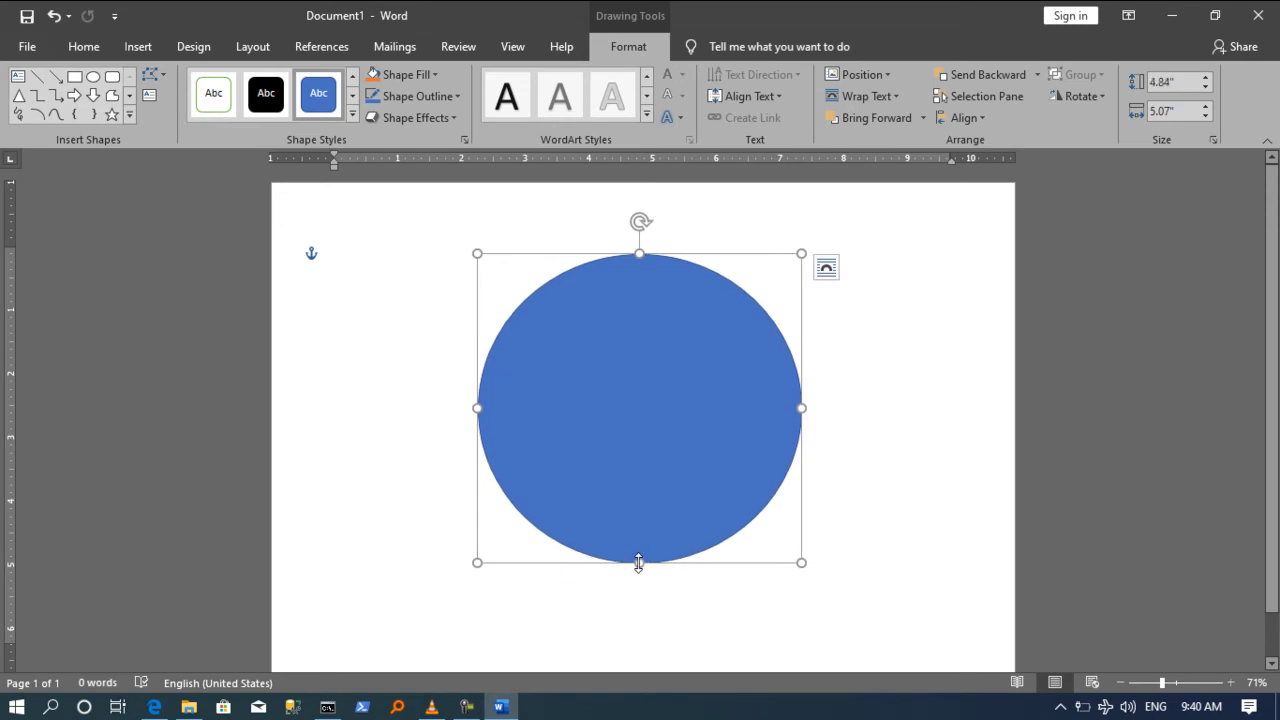
click(466, 707)
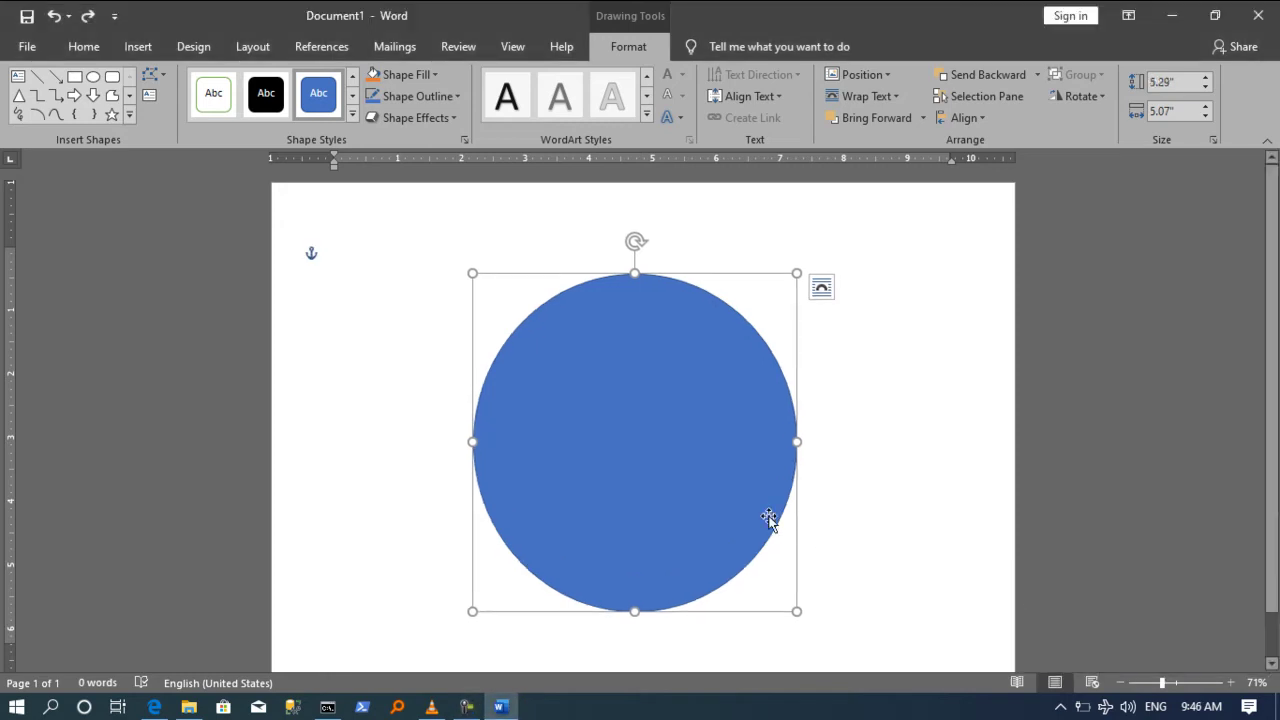
Step: Fill the circle with a dark blue gradient and trim its height slightly
click(405, 75)
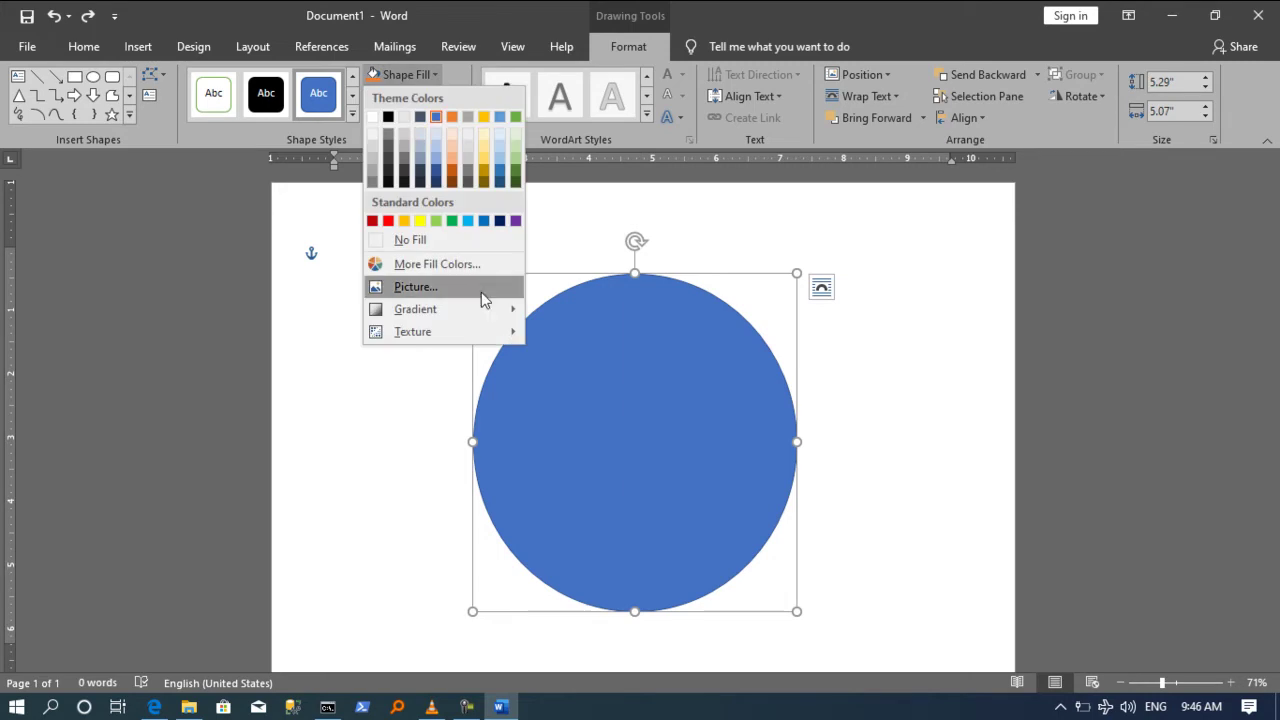
mouse_move(488, 311)
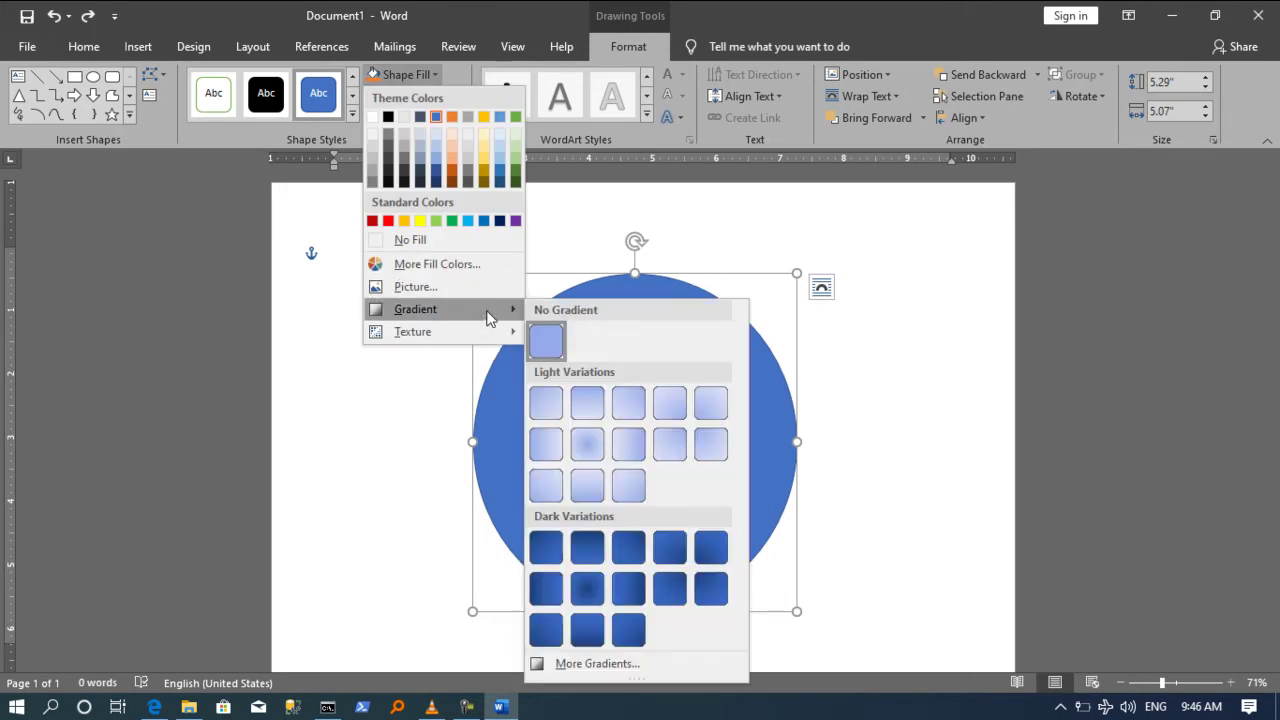
click(670, 588)
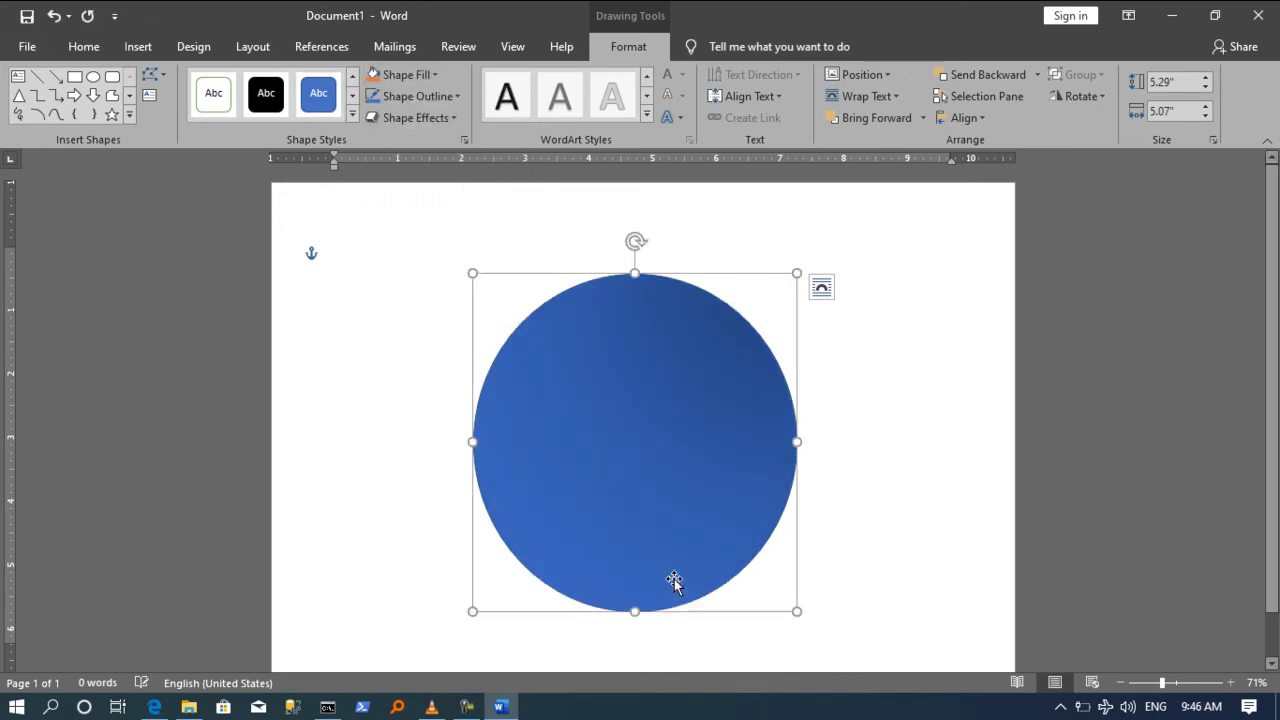
drag(630, 620, 629, 609)
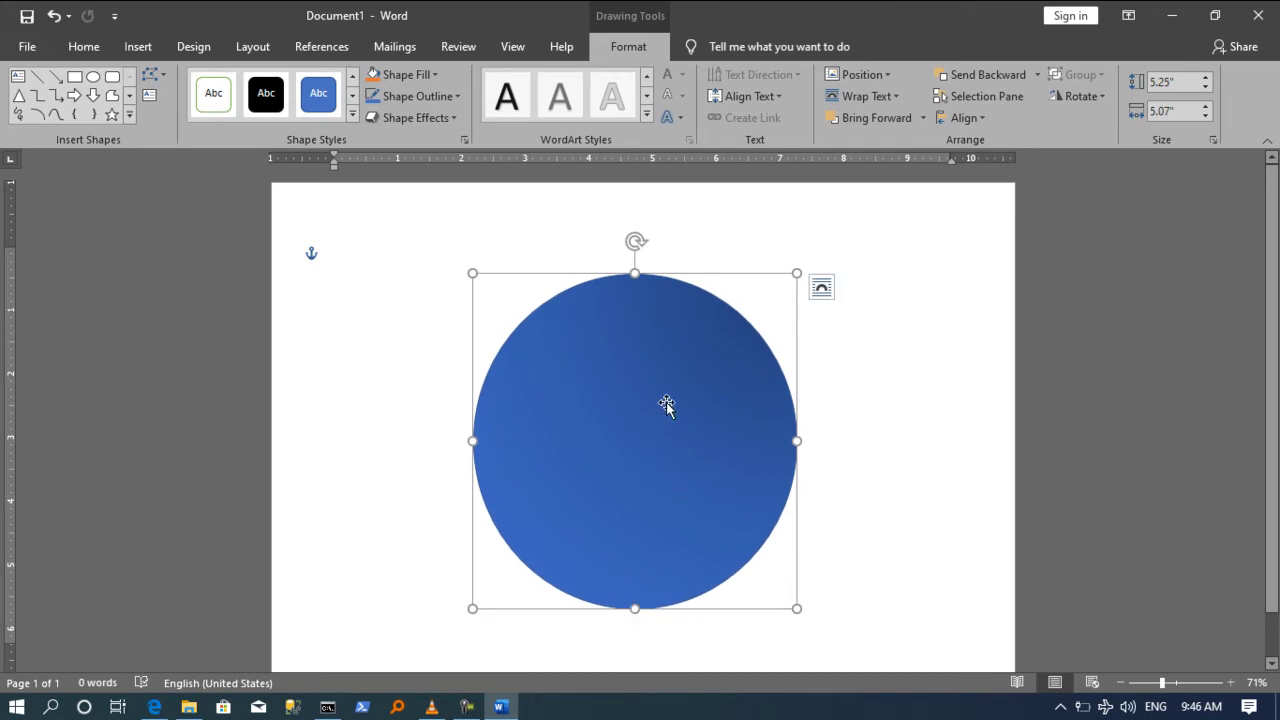
Step: Remove the circle's visible outline, then check it by deselecting and reselecting
click(418, 96)
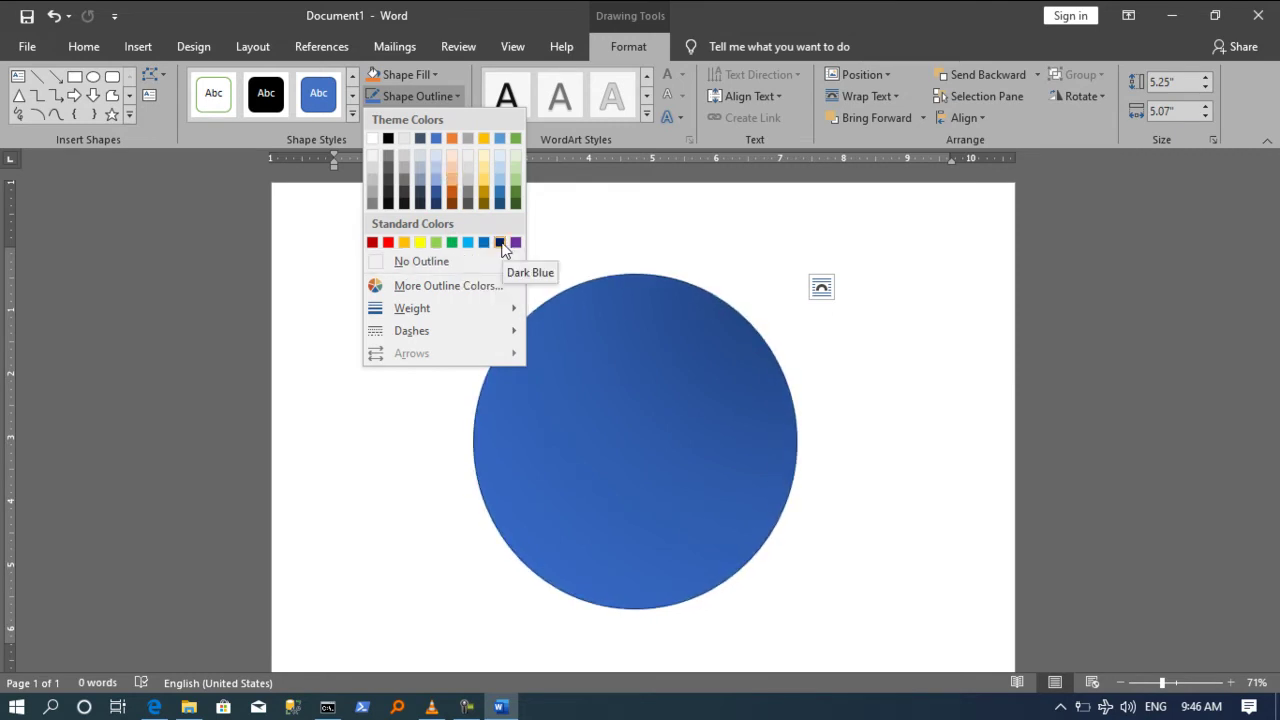
click(489, 266)
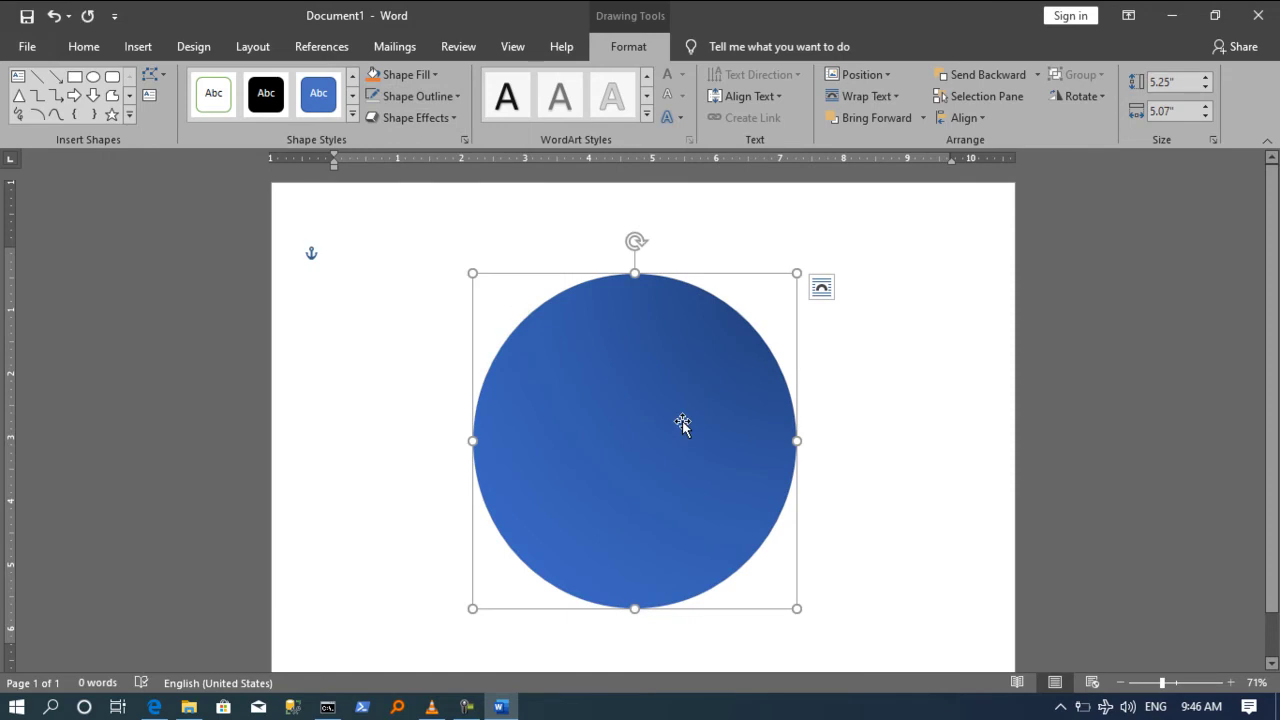
click(887, 438)
click(669, 440)
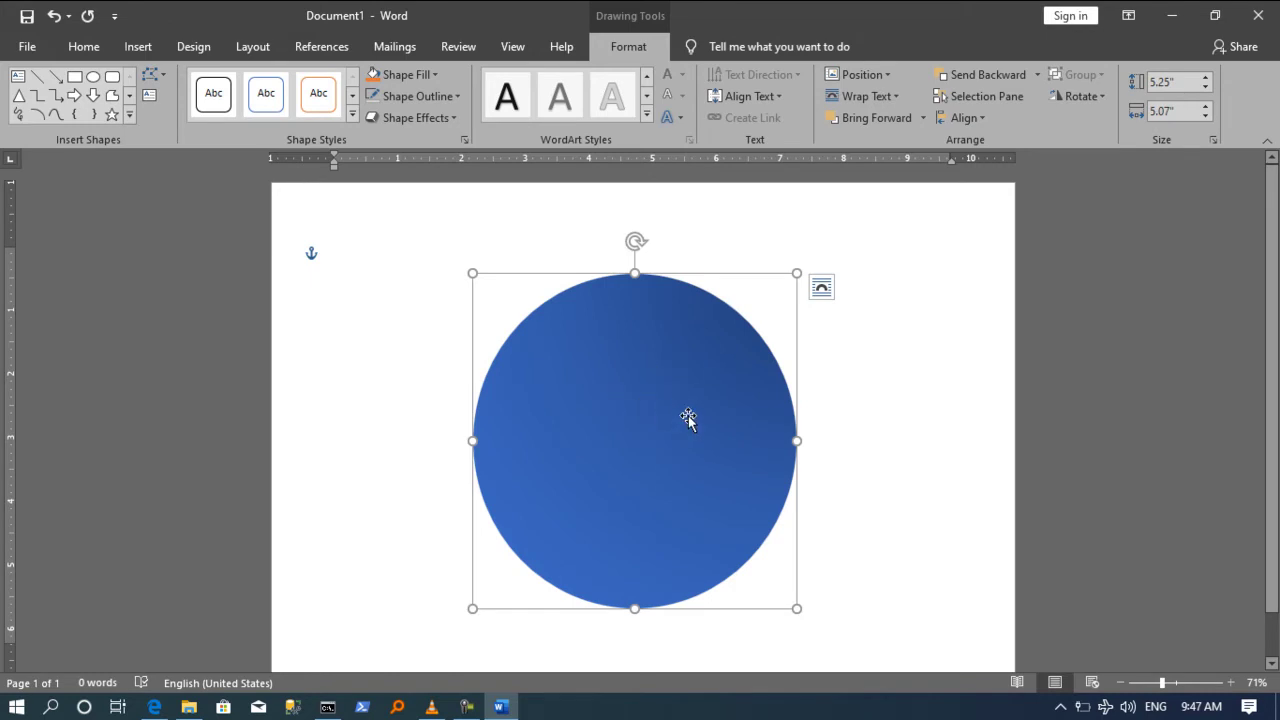
Step: Copy the blue circle, paste a duplicate and shift it slightly left
click(84, 46)
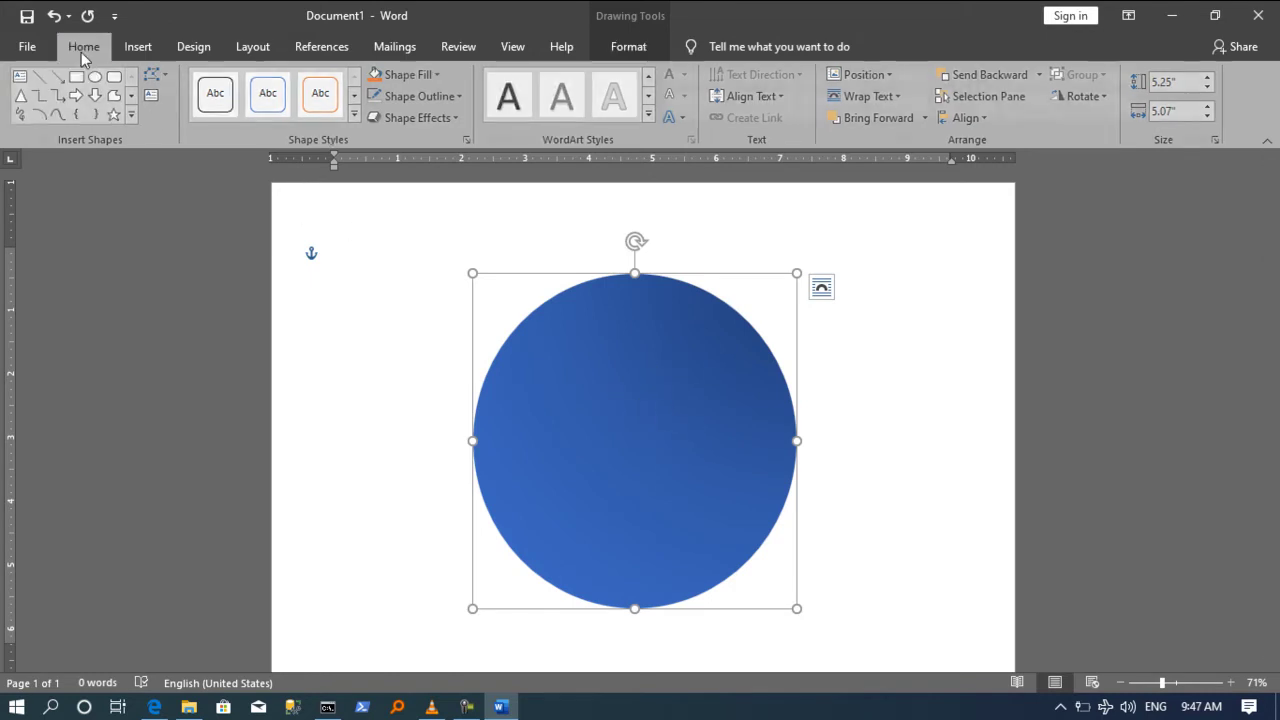
click(80, 96)
click(30, 90)
mouse_move(621, 391)
mouse_down()
mouse_move(576, 386)
mouse_move(586, 389)
mouse_up()
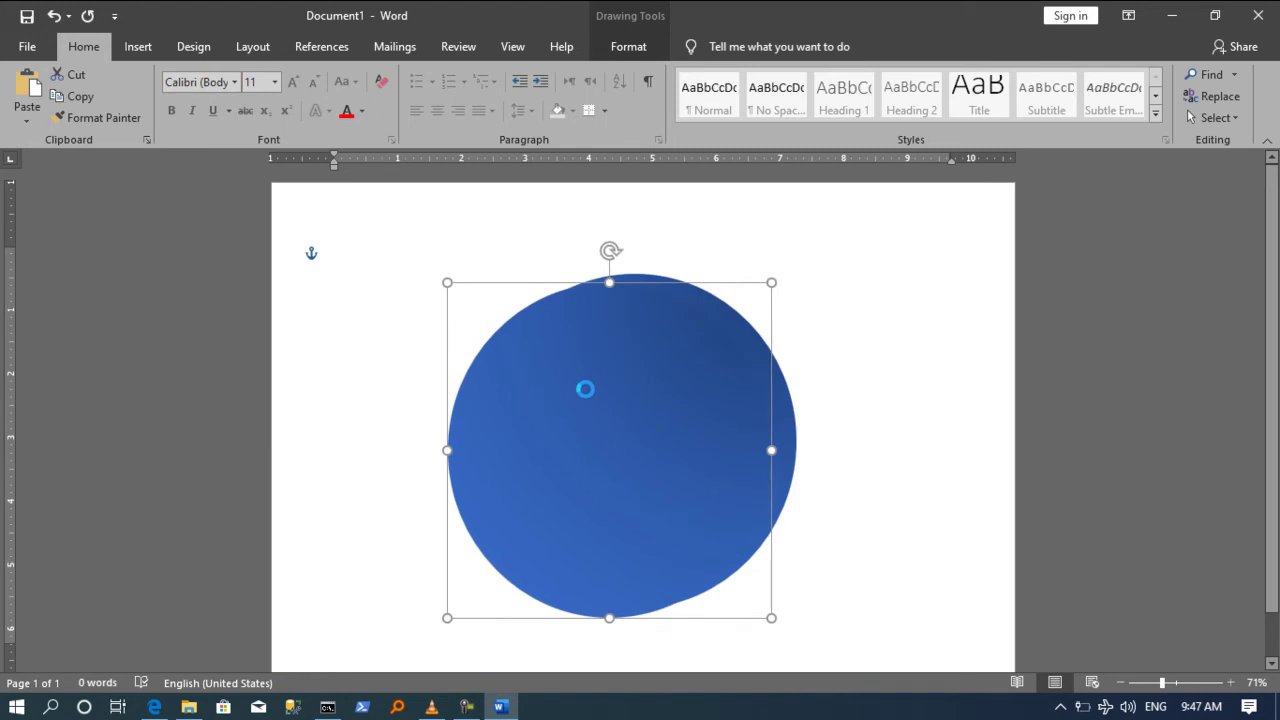
Step: Set the duplicate circle's fill and outline to white
click(628, 46)
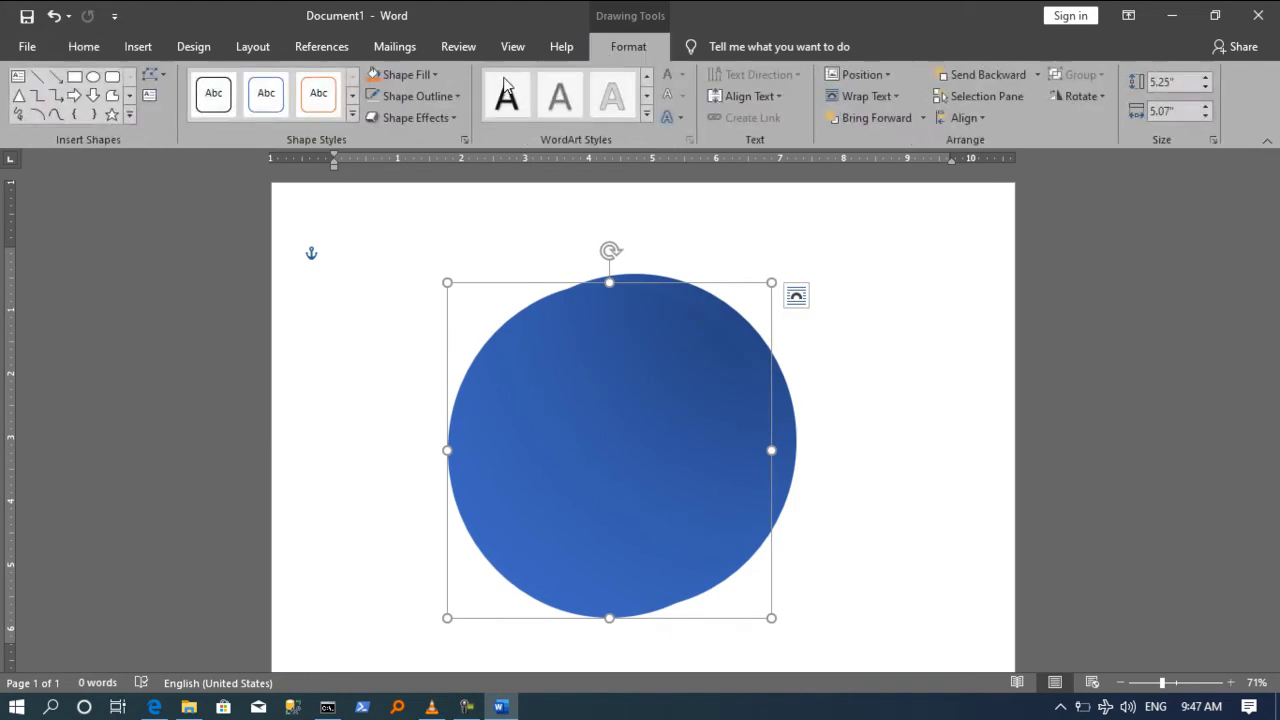
click(418, 74)
click(373, 117)
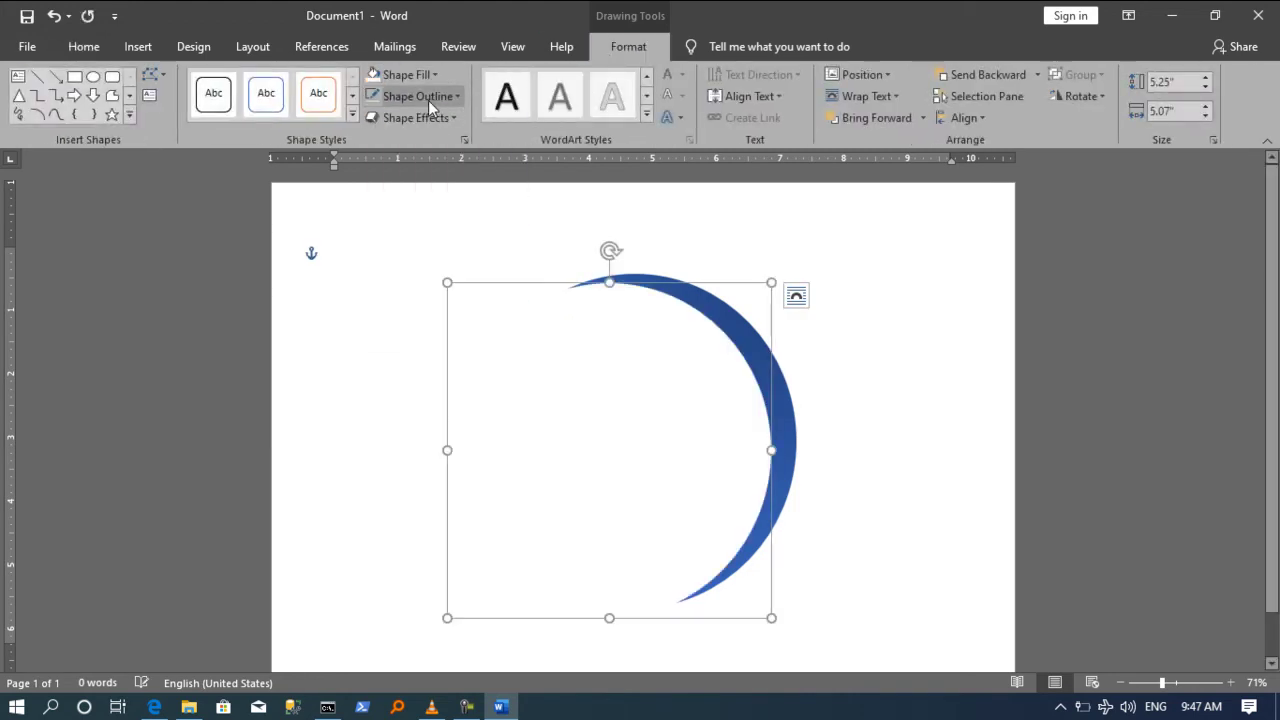
click(428, 96)
click(372, 138)
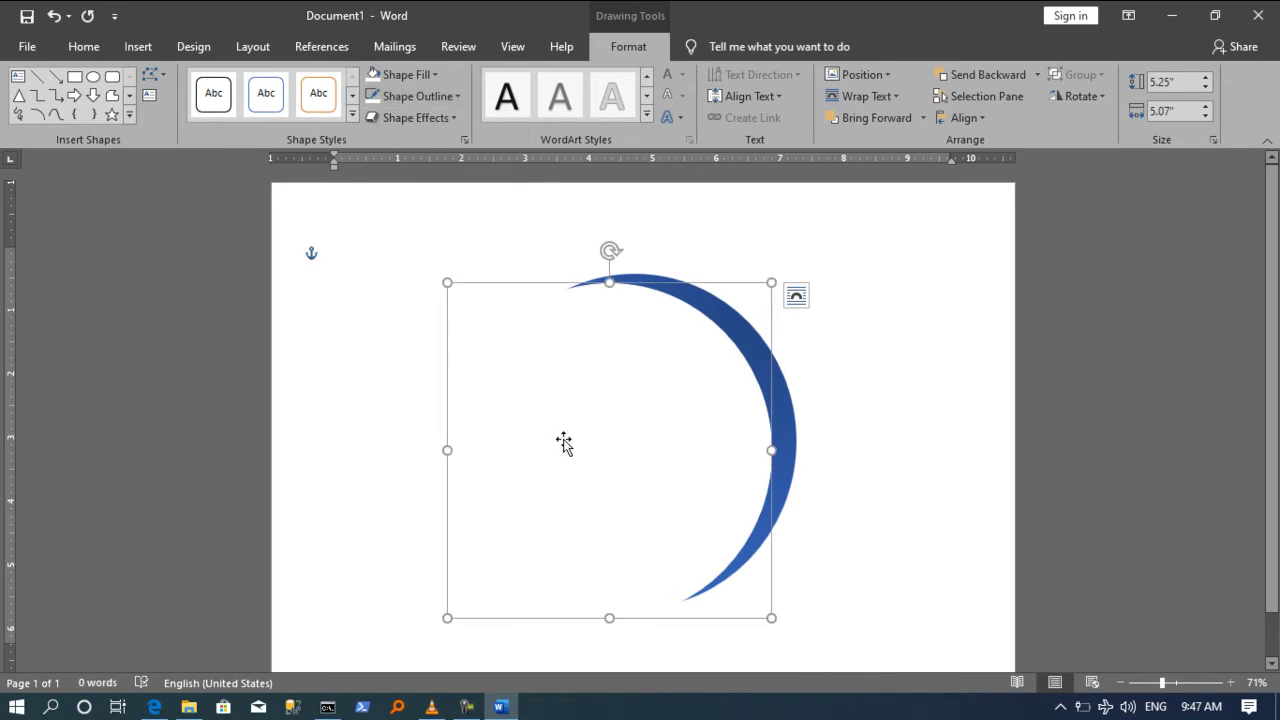
Step: Resize and nudge the white oval to 4.6 inches tall, leaving a thin blue crescent
drag(609, 616, 609, 601)
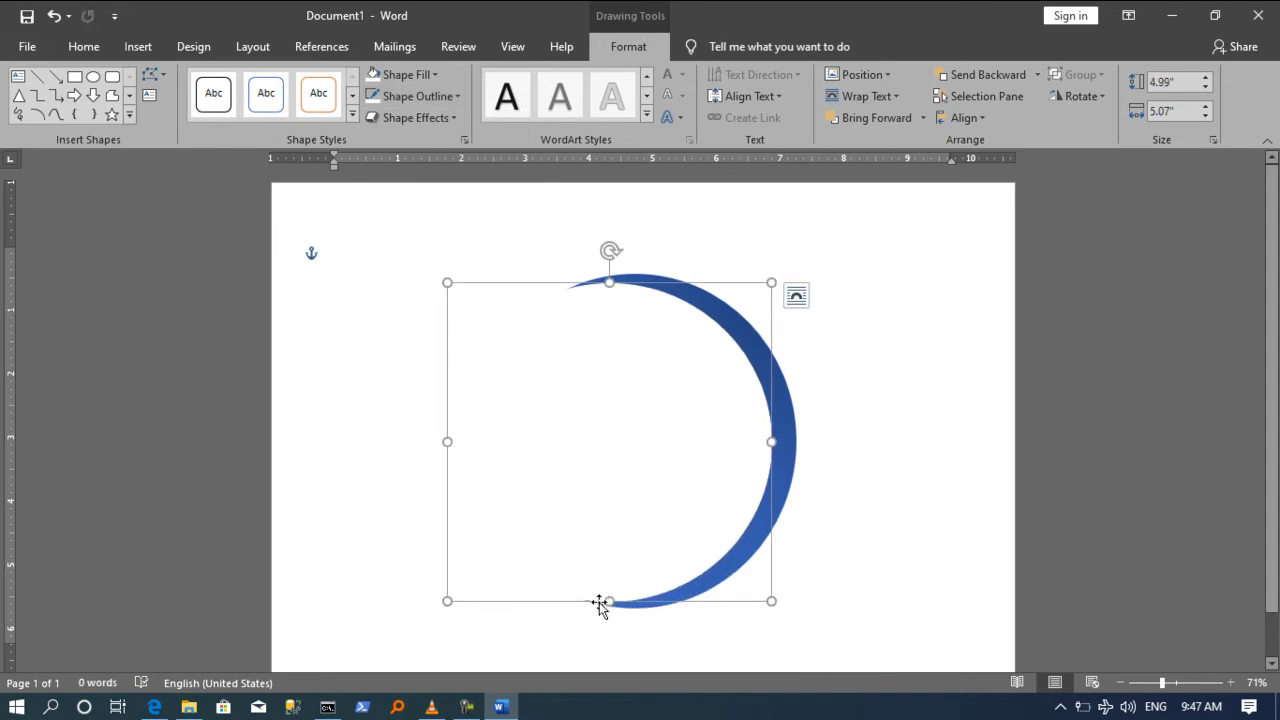
drag(608, 602, 609, 583)
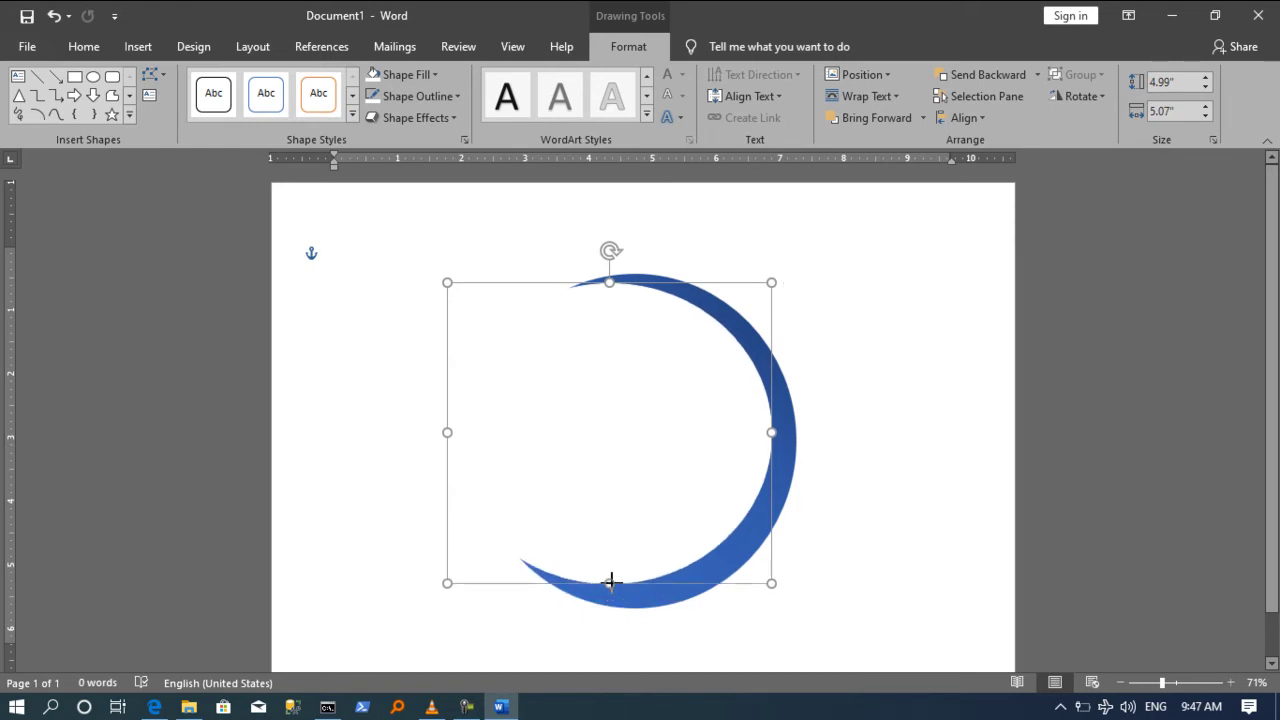
drag(652, 506, 659, 511)
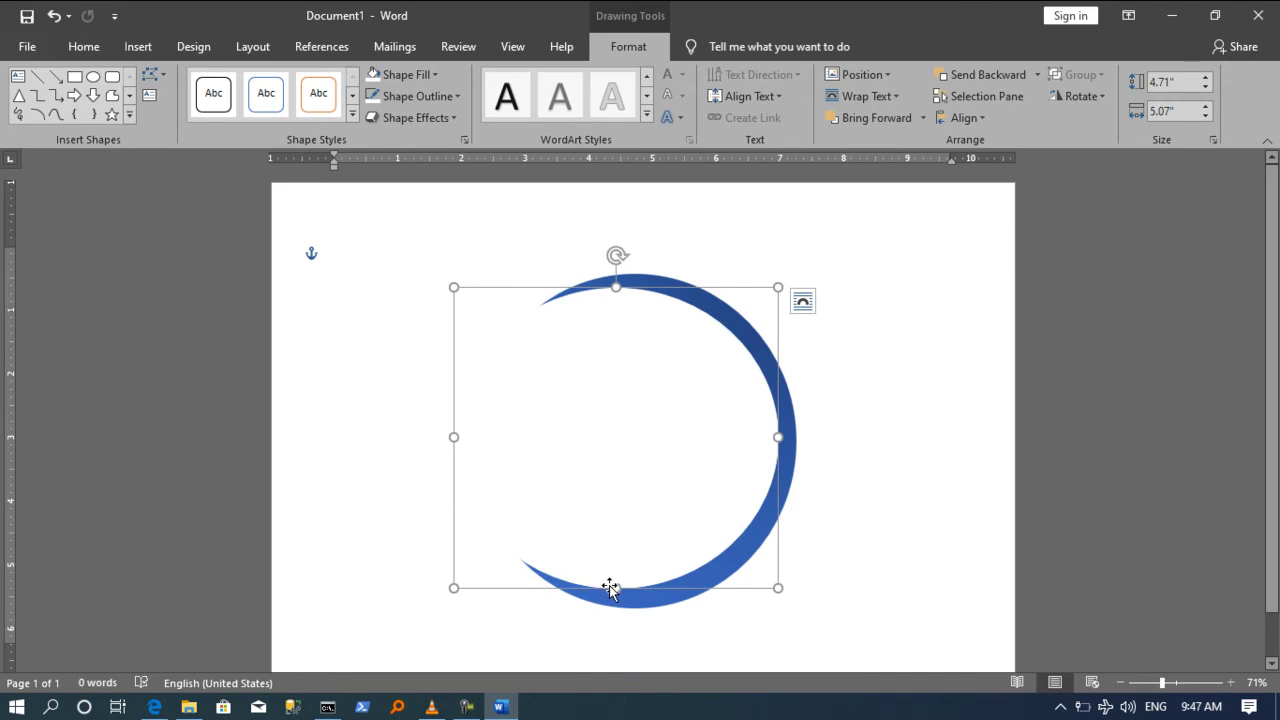
drag(615, 588, 615, 572)
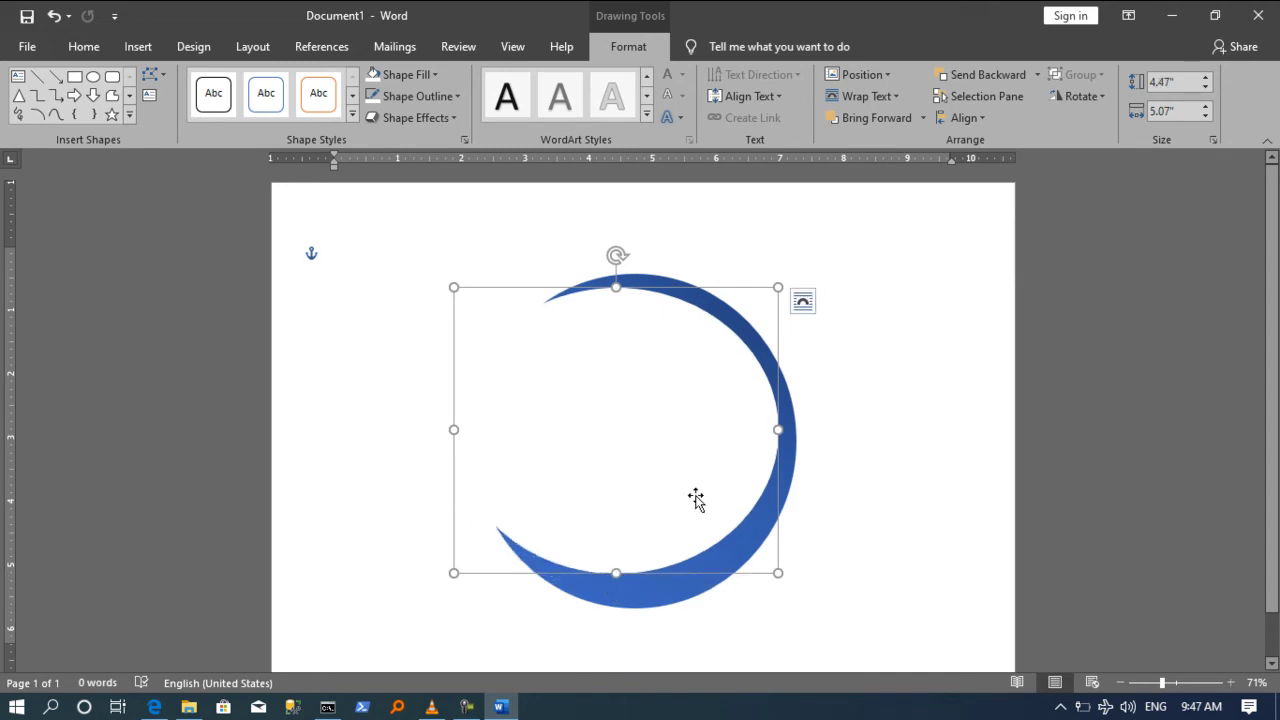
mouse_move(696, 500)
mouse_down()
mouse_move(690, 514)
mouse_move(709, 513)
mouse_move(689, 510)
mouse_up()
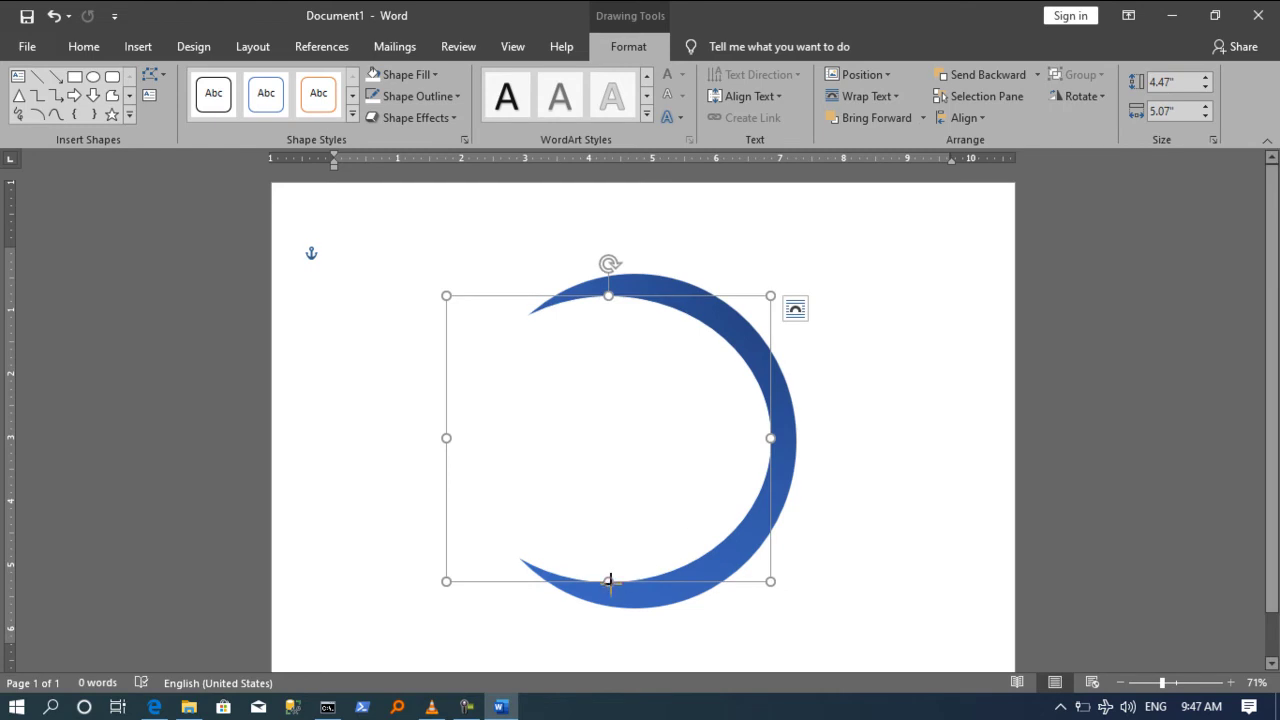
drag(609, 581, 609, 590)
drag(667, 526, 670, 522)
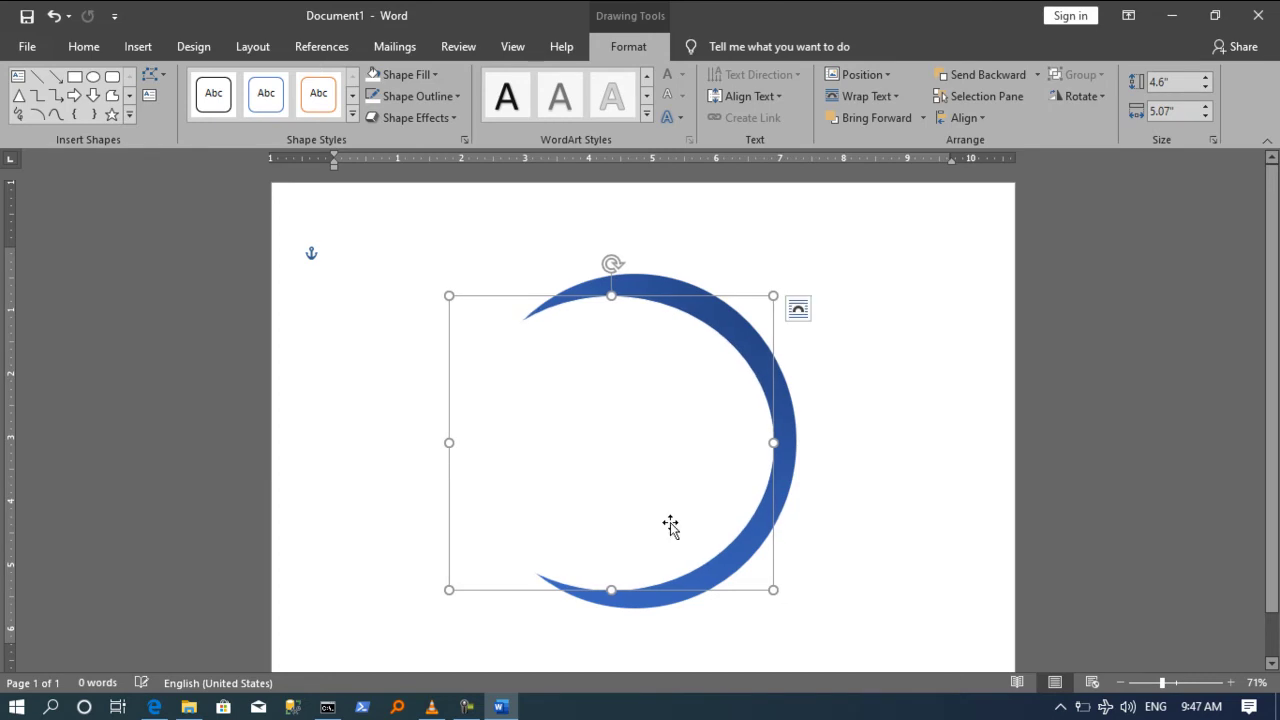
click(926, 507)
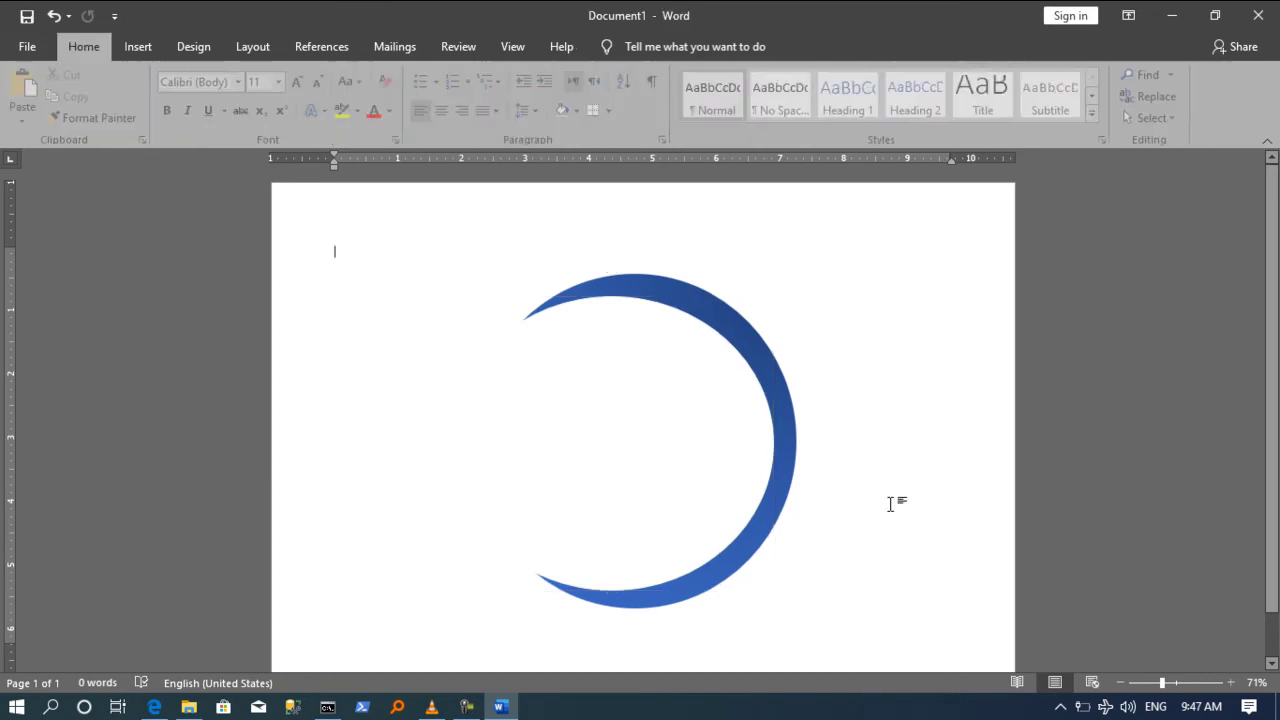
Step: Copy the blue circle again and move the pasted copy left over the crescent
click(783, 413)
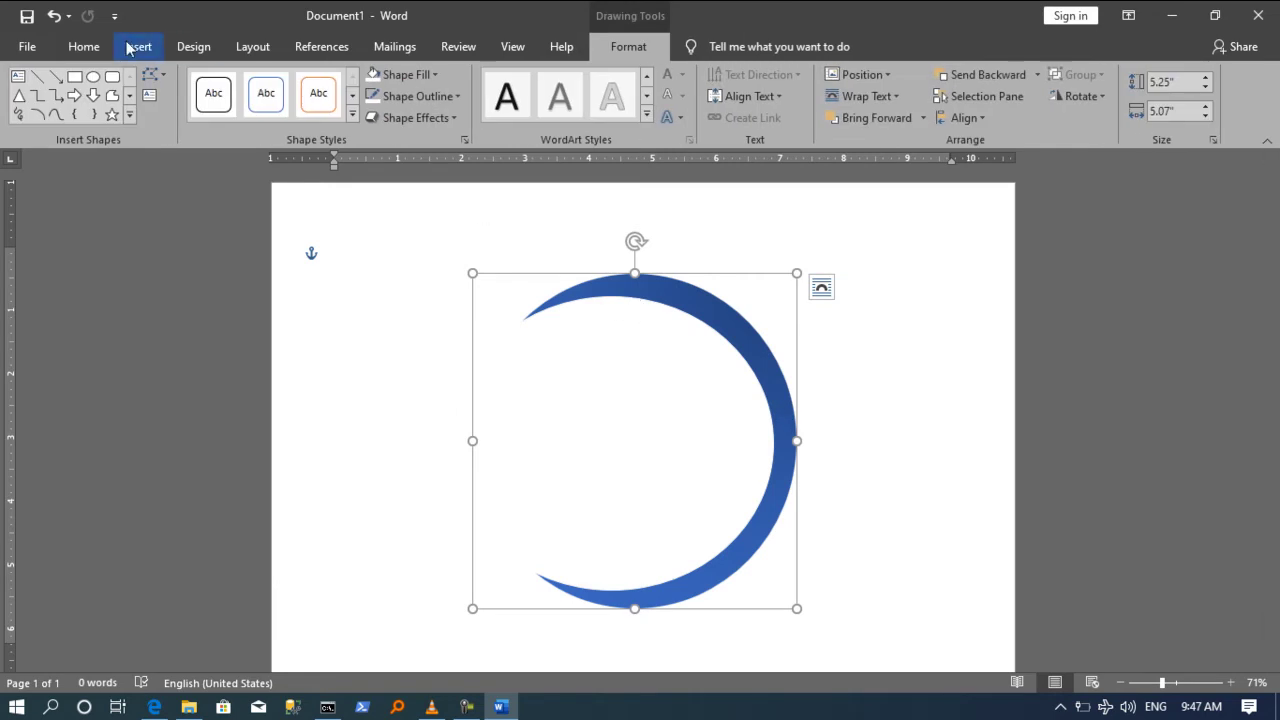
click(98, 56)
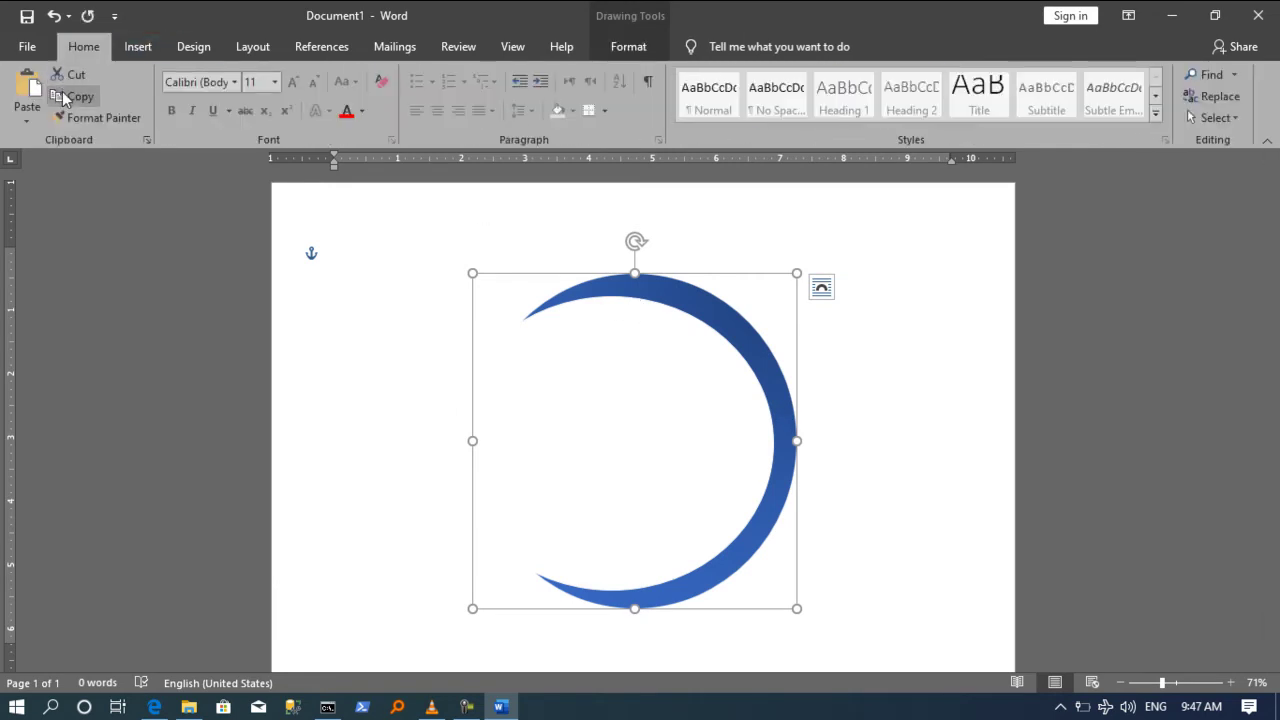
click(28, 82)
mouse_move(609, 418)
mouse_down()
mouse_move(582, 414)
mouse_move(594, 418)
mouse_up()
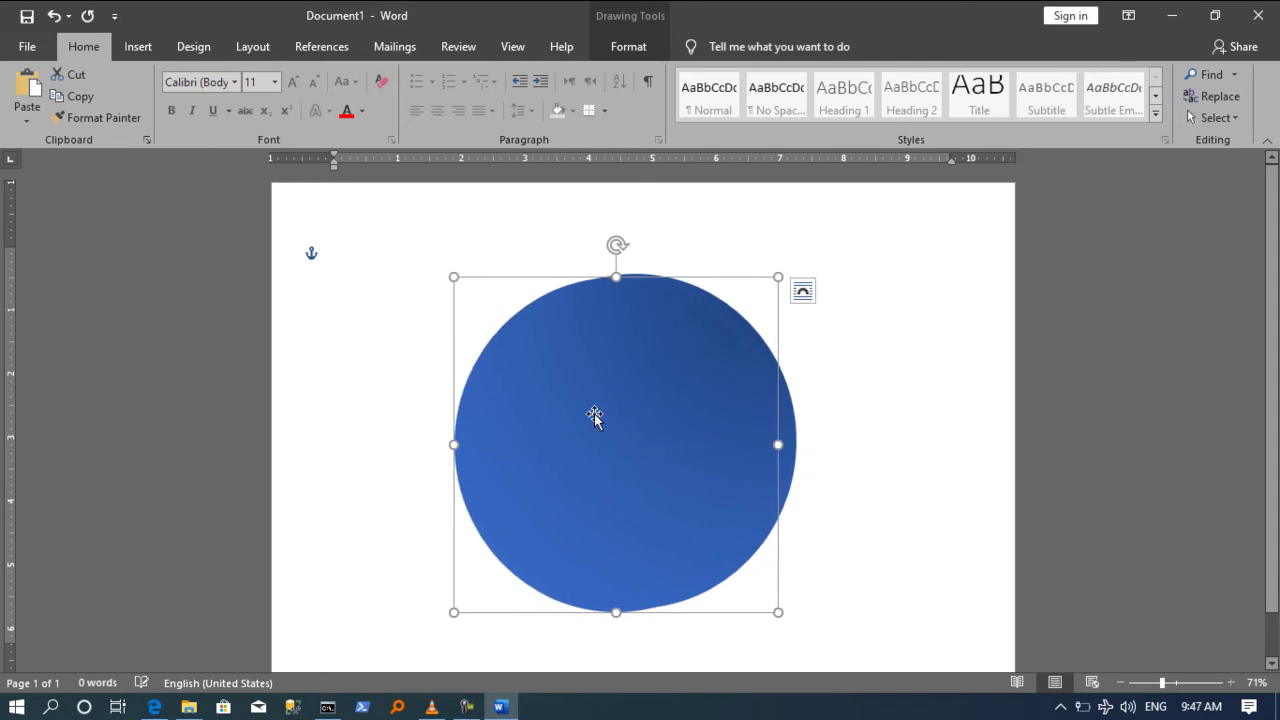
Step: Fill the new circle with the Linear Right blue gradient
click(628, 46)
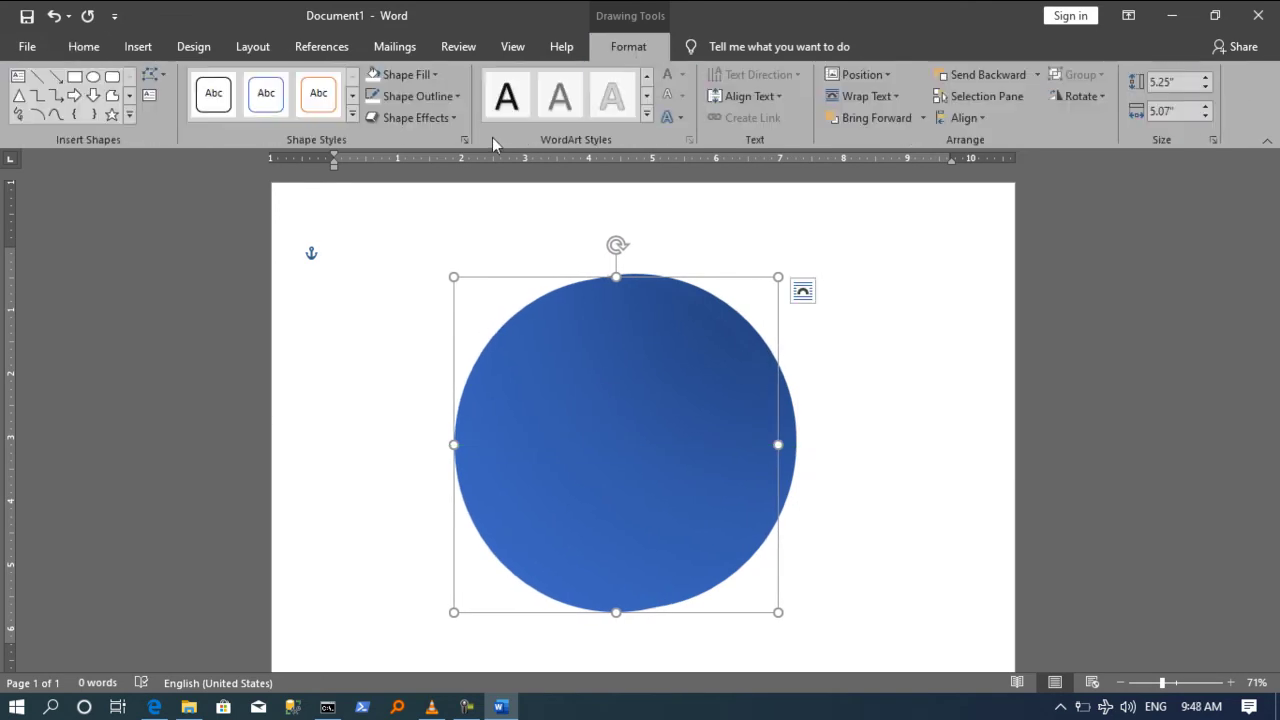
click(421, 75)
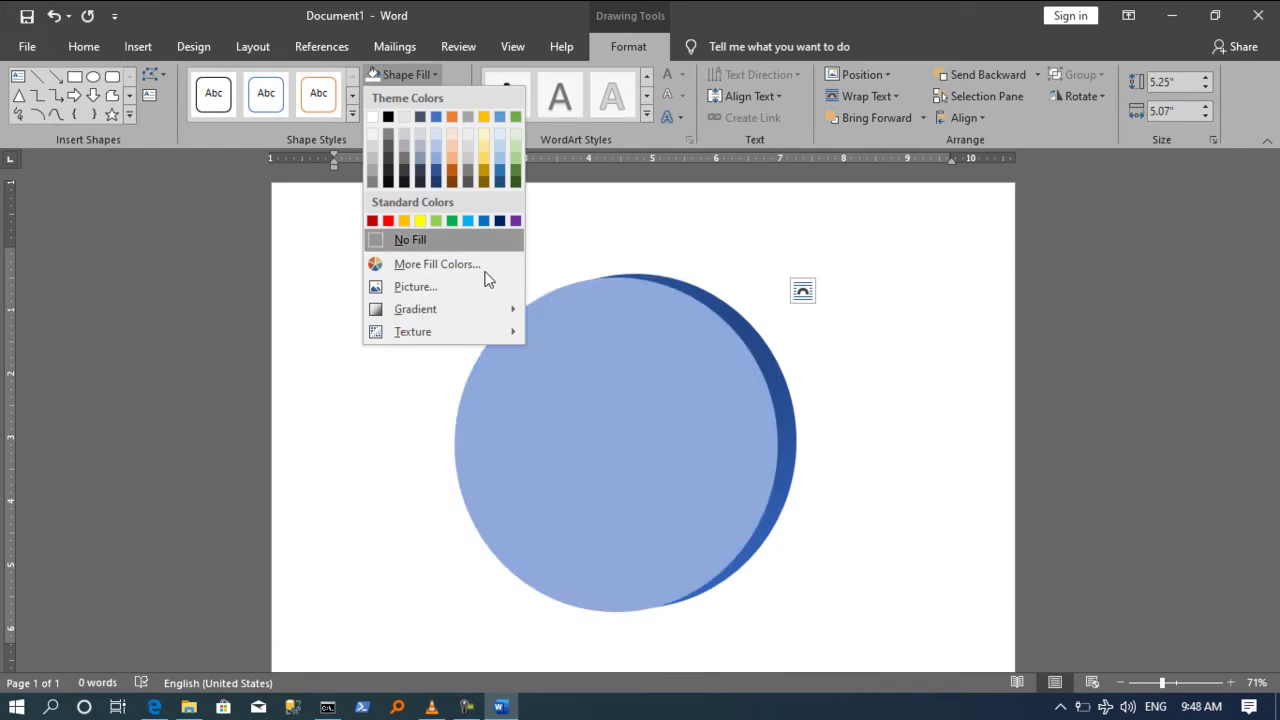
mouse_move(494, 306)
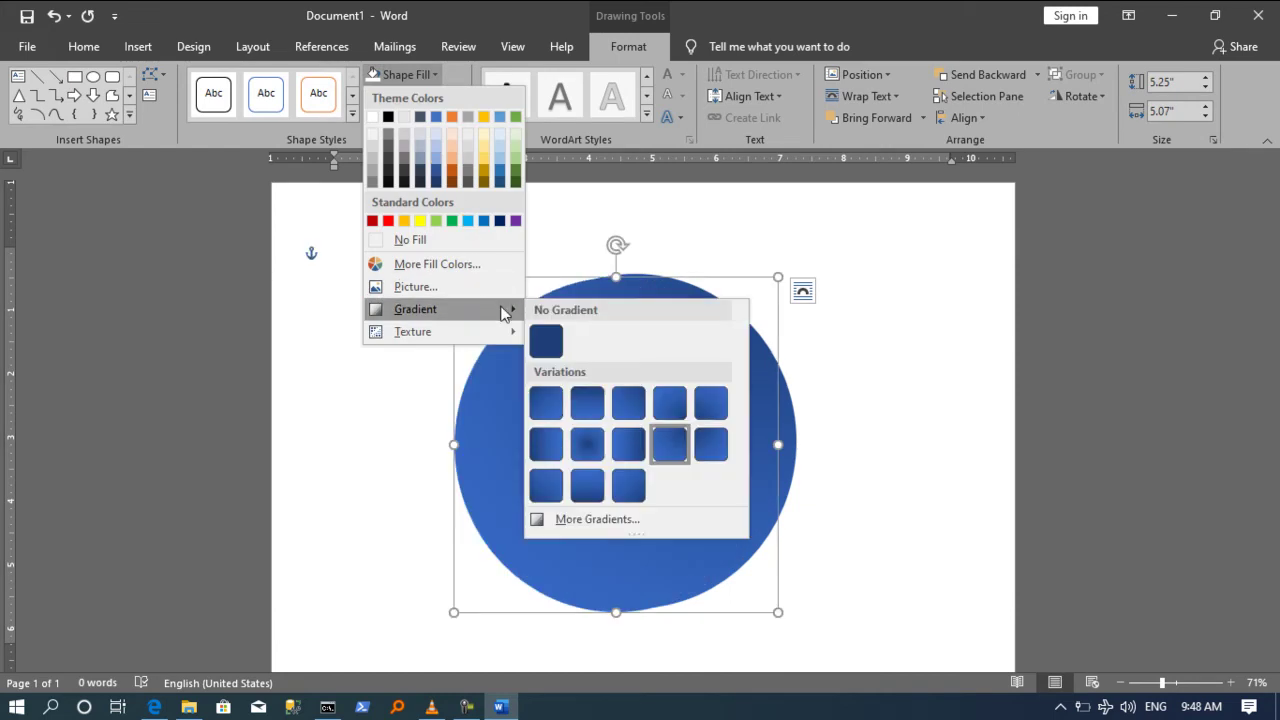
click(546, 450)
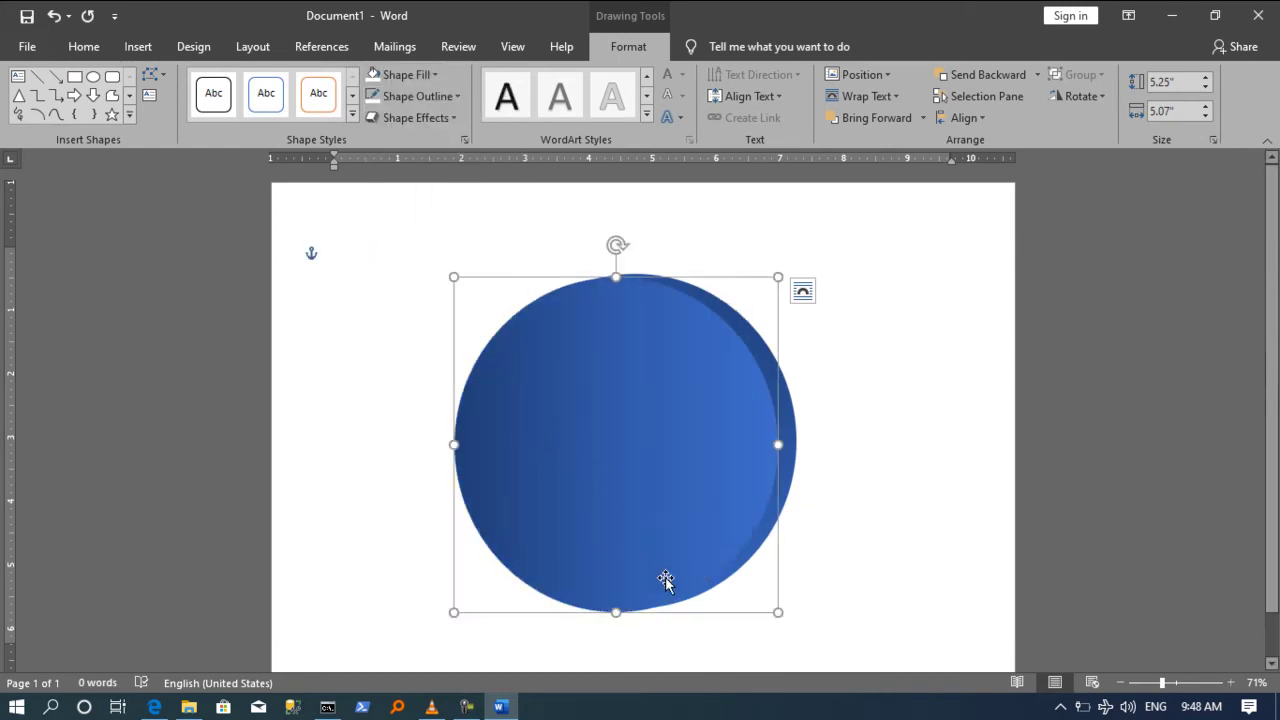
Step: Shorten the front gradient oval to about 4.28 inches and nudge it down and left
drag(618, 614, 616, 579)
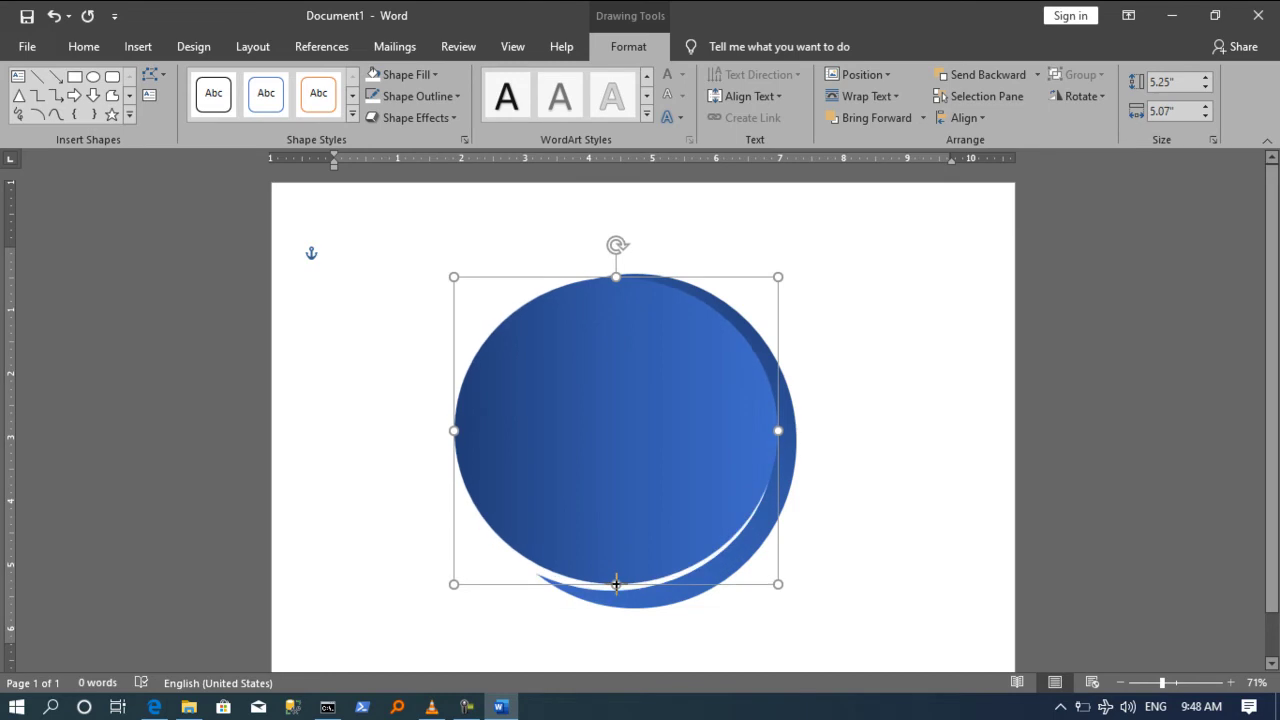
drag(618, 496, 618, 513)
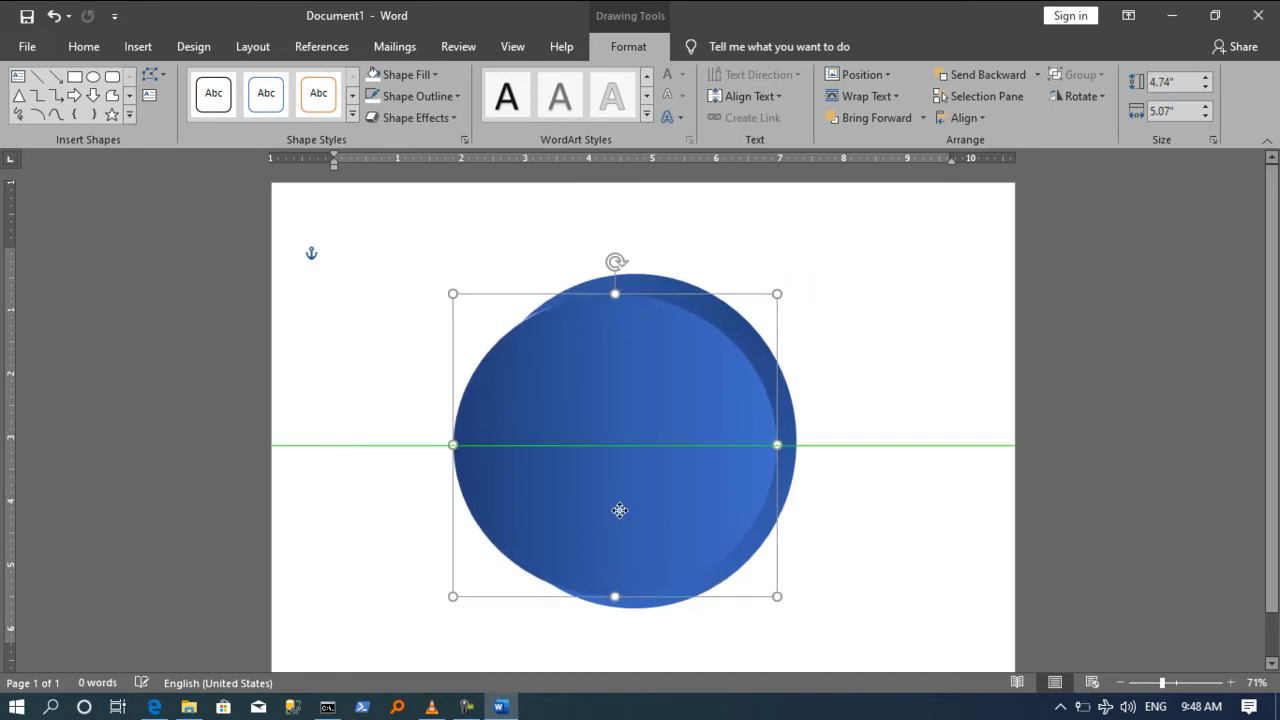
drag(612, 597, 612, 566)
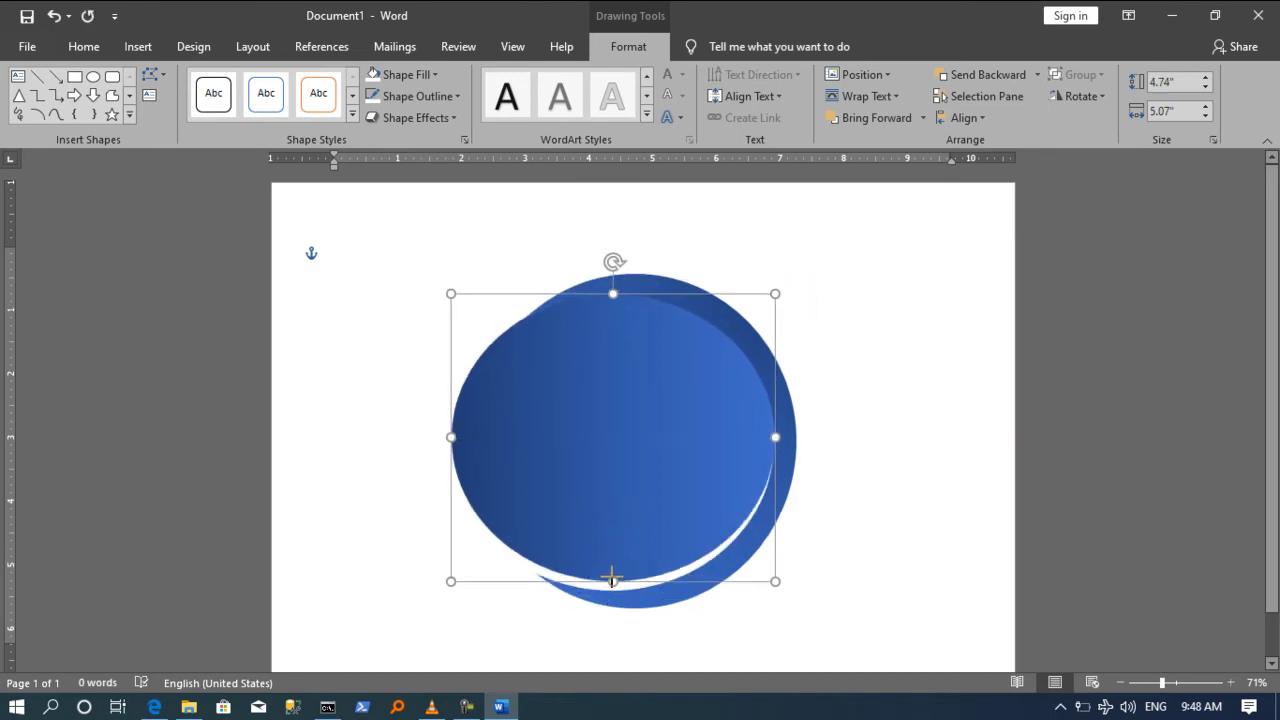
drag(620, 491, 617, 508)
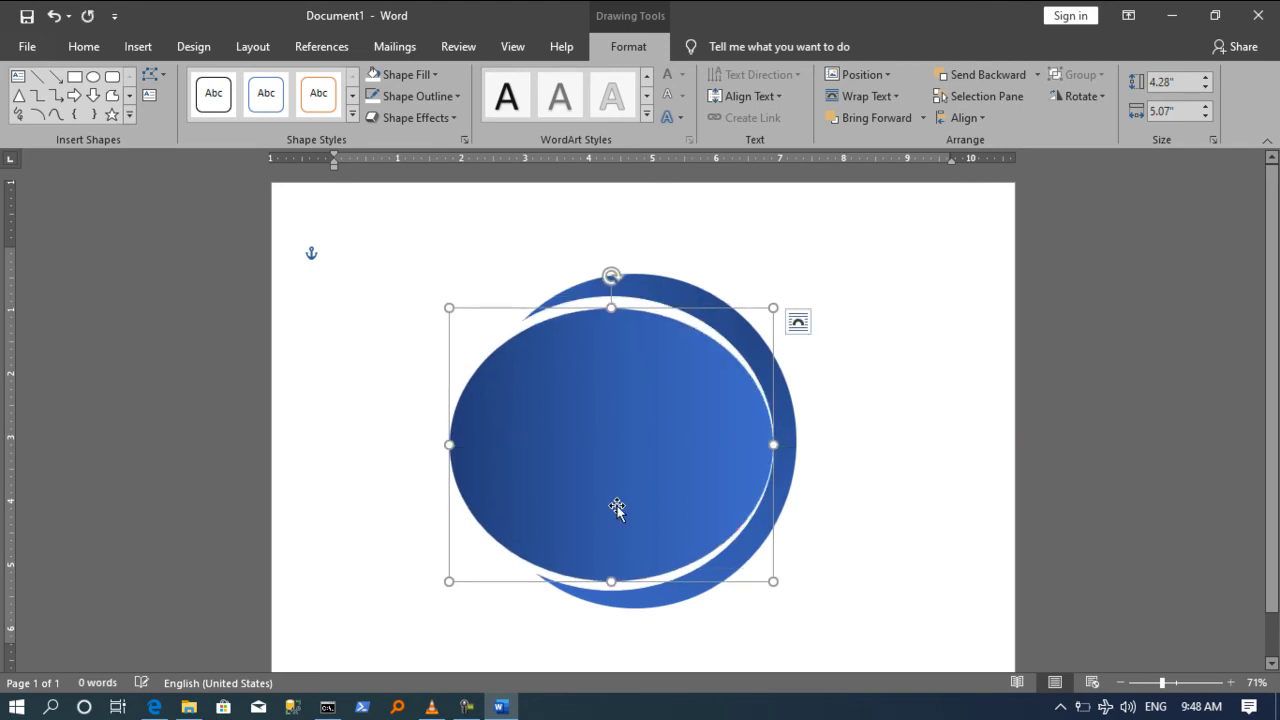
drag(613, 307, 613, 300)
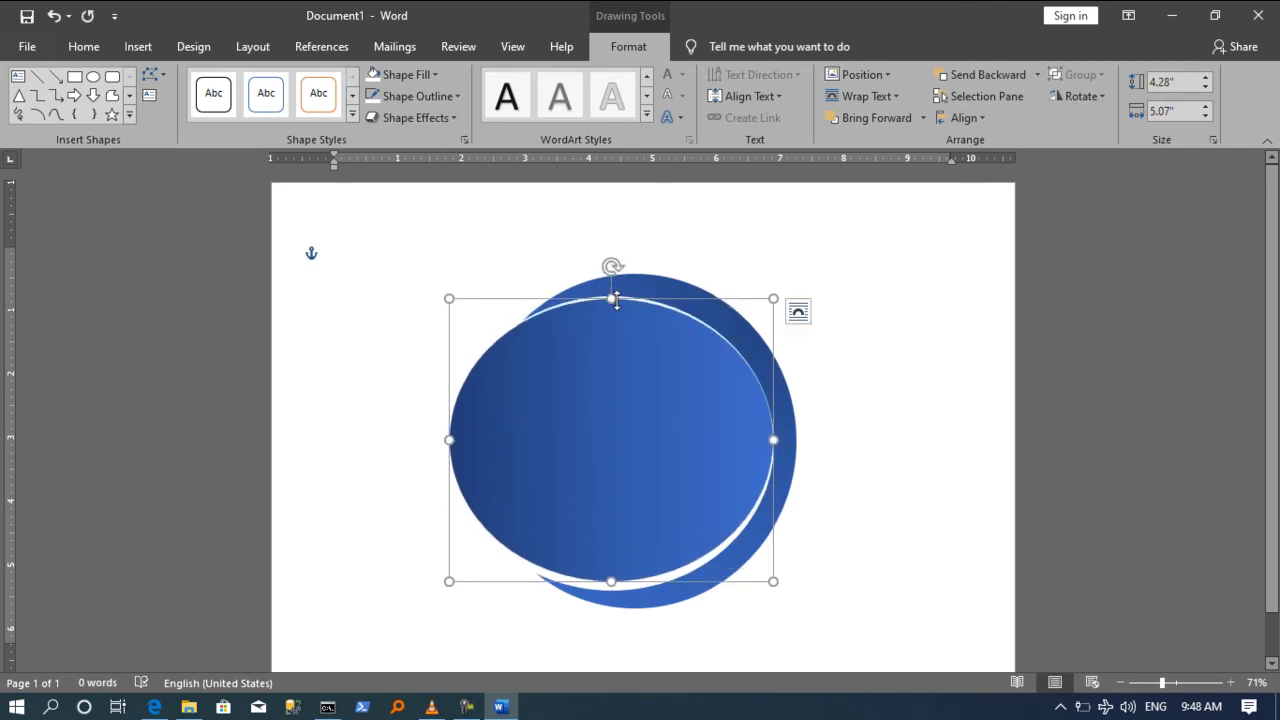
key(Down)
key(Down)
key(Left)
key(Left)
key(Left)
key(Left)
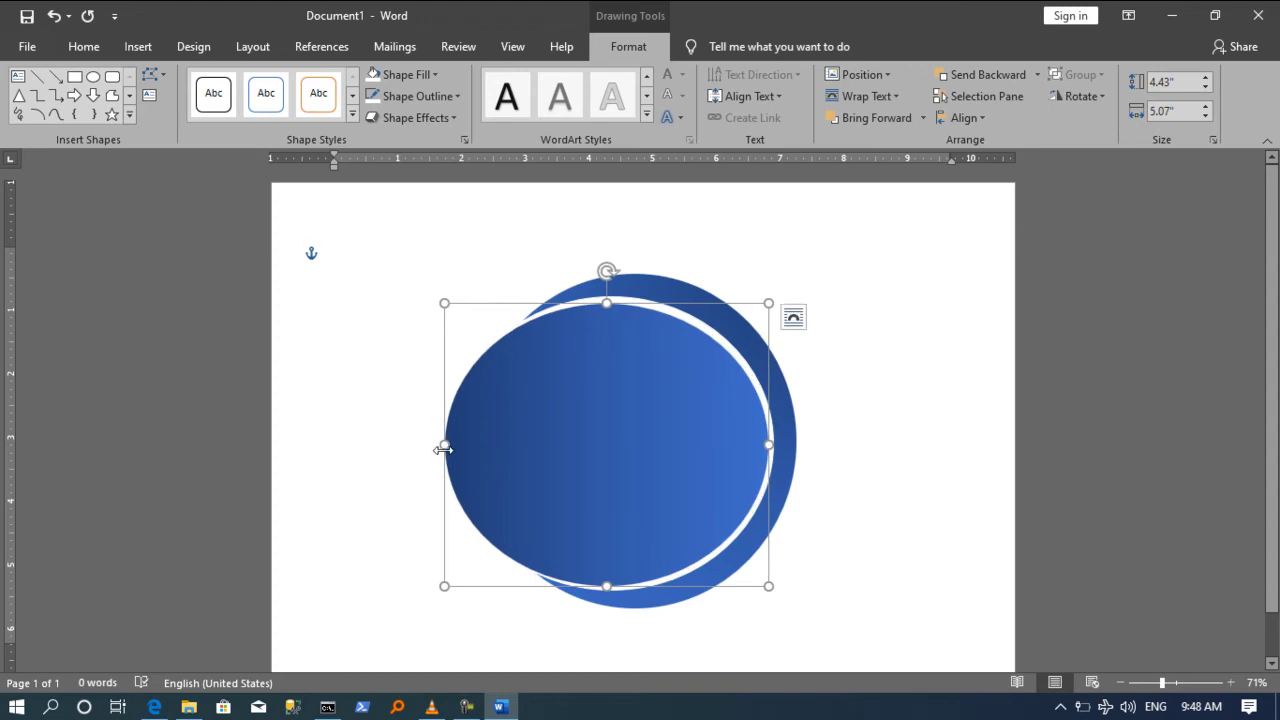
Step: Adjust the oval's sides and position into a roughly 4.5-inch circle inside the back circle
drag(443, 445, 473, 445)
mouse_move(565, 455)
mouse_down()
mouse_move(553, 440)
mouse_move(557, 452)
mouse_up()
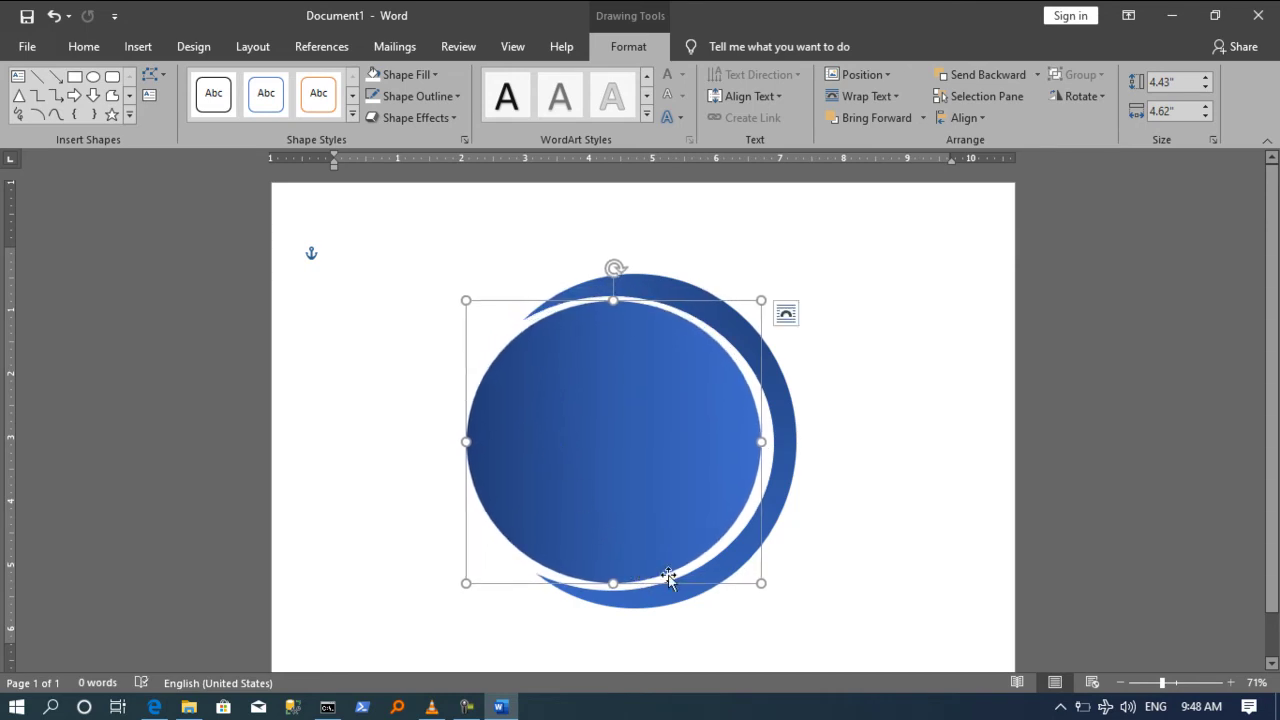
drag(466, 583, 467, 588)
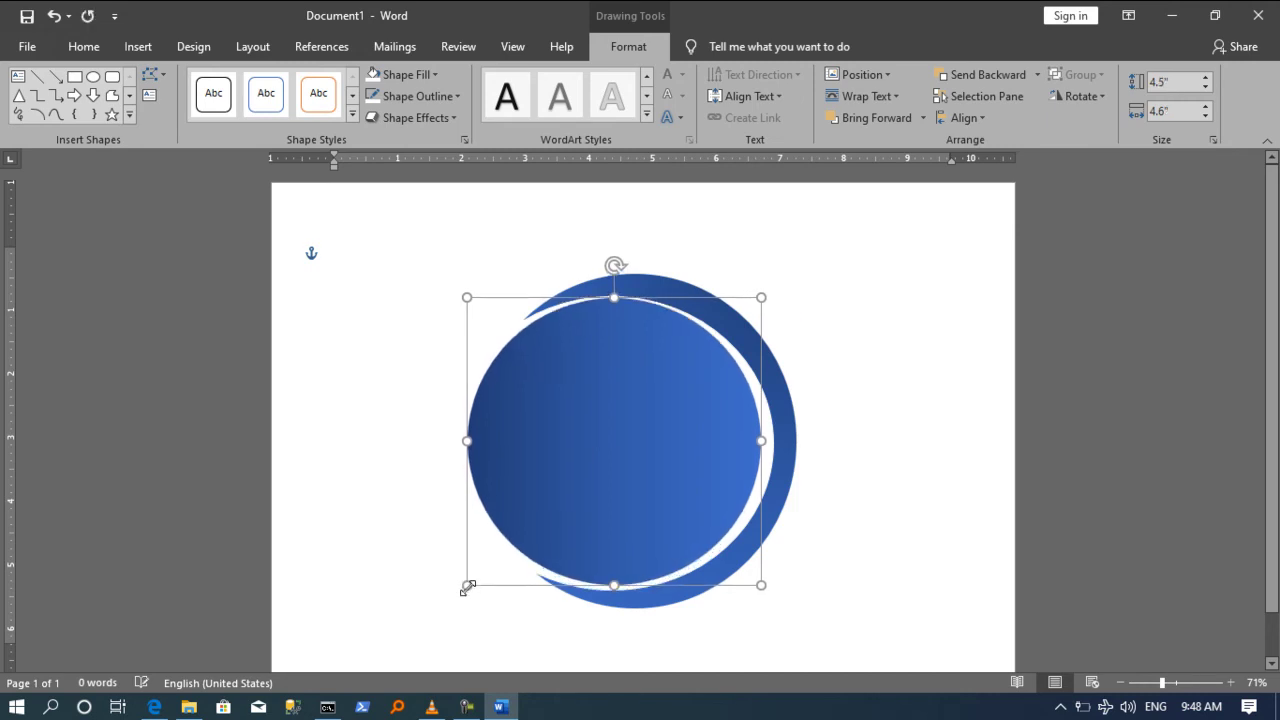
drag(467, 588, 466, 588)
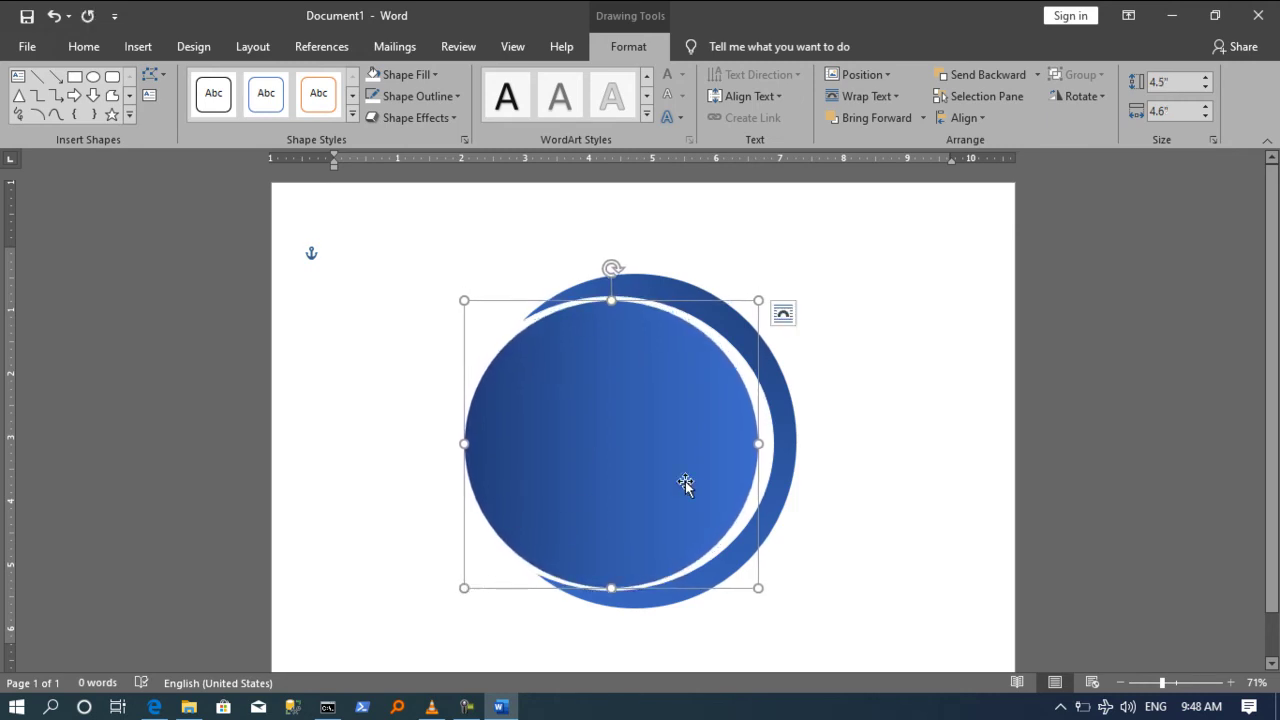
drag(758, 443, 767, 445)
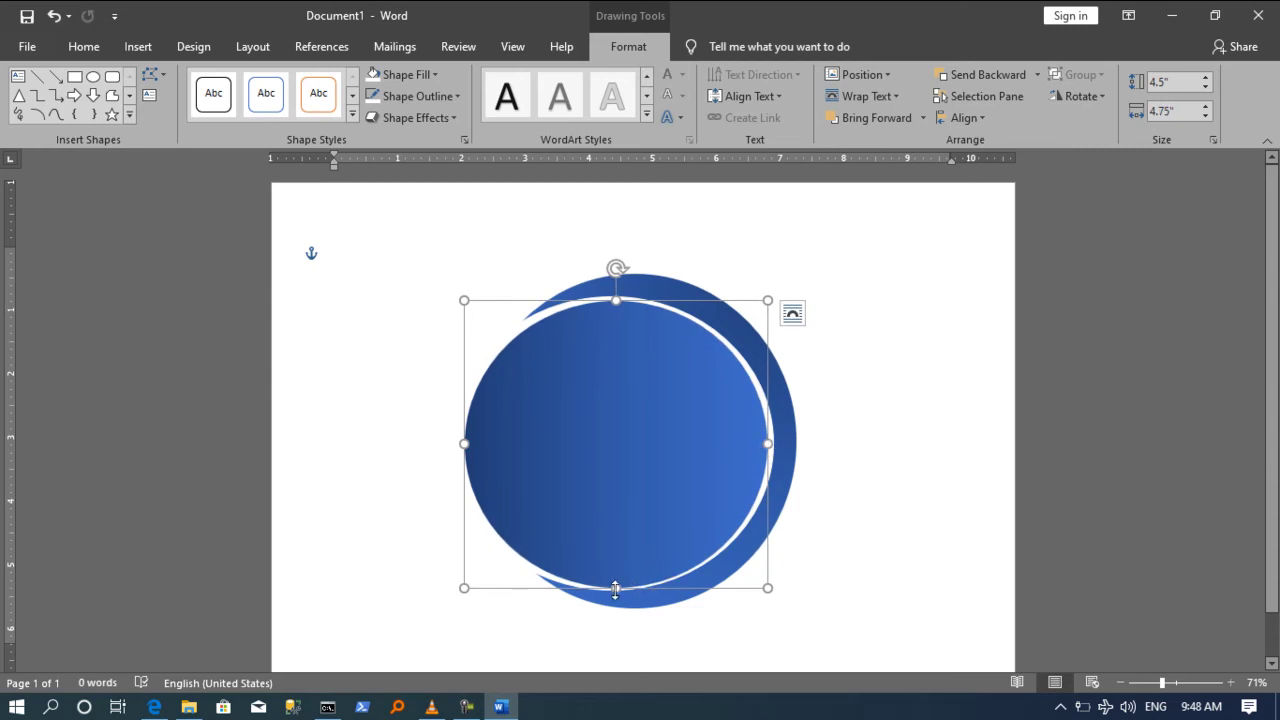
drag(678, 568, 678, 567)
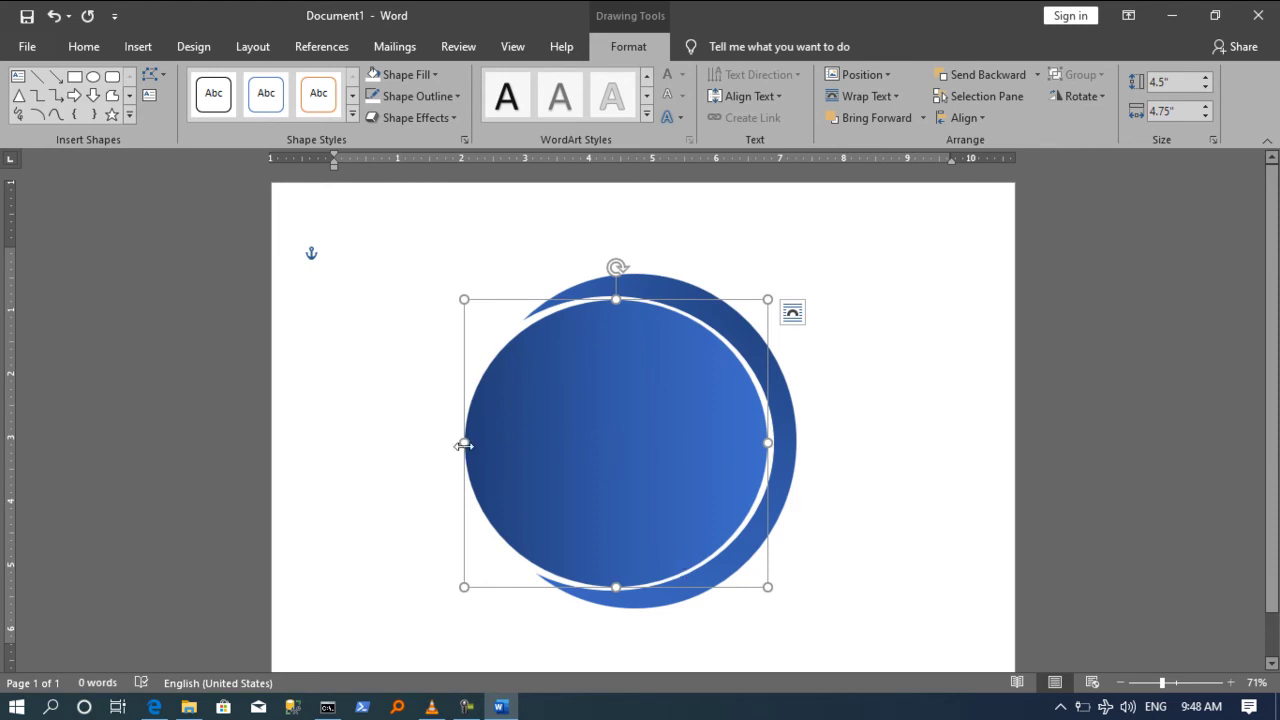
drag(464, 444, 476, 444)
drag(578, 443, 566, 440)
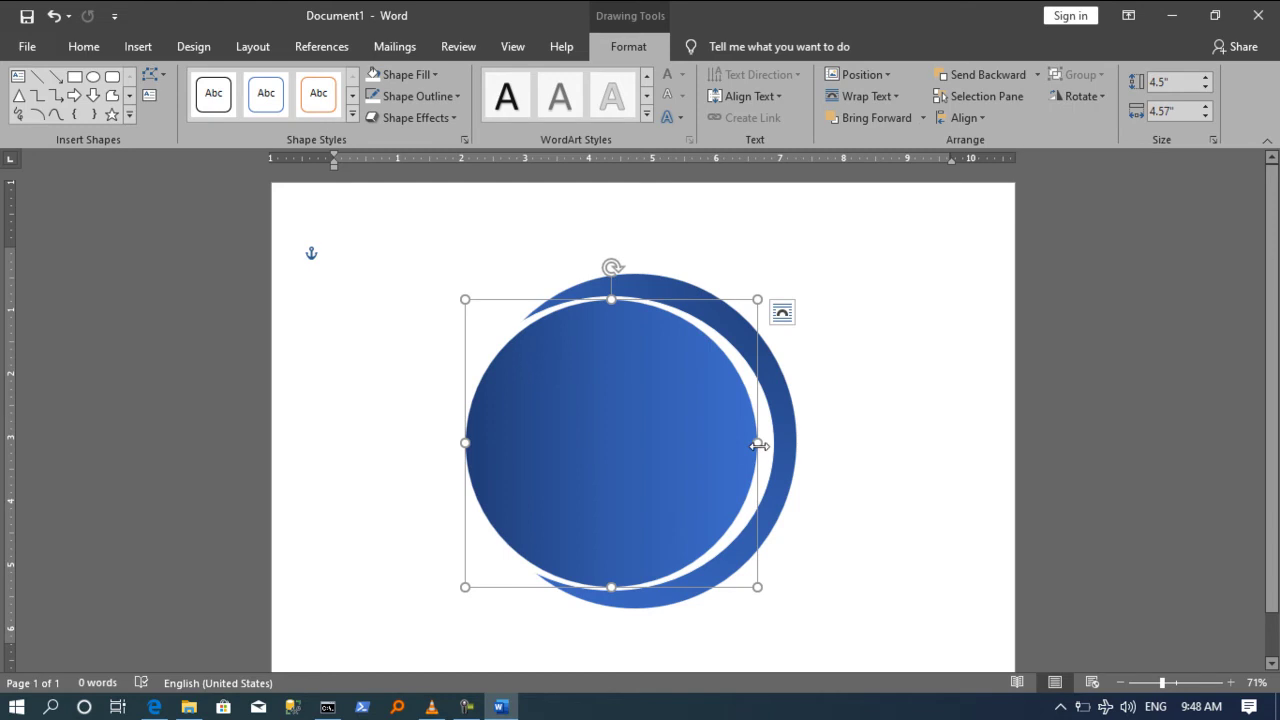
drag(758, 445, 768, 445)
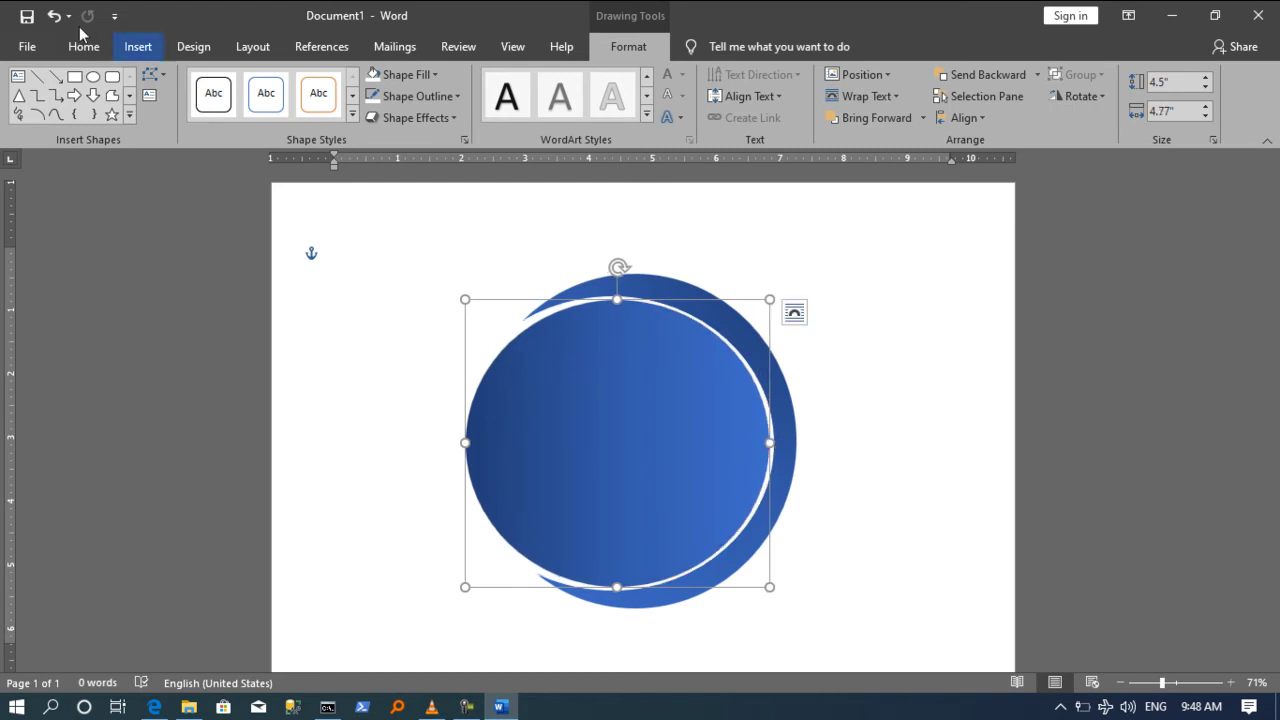
Step: Paste another copy of the gradient circle and fill it white
click(84, 46)
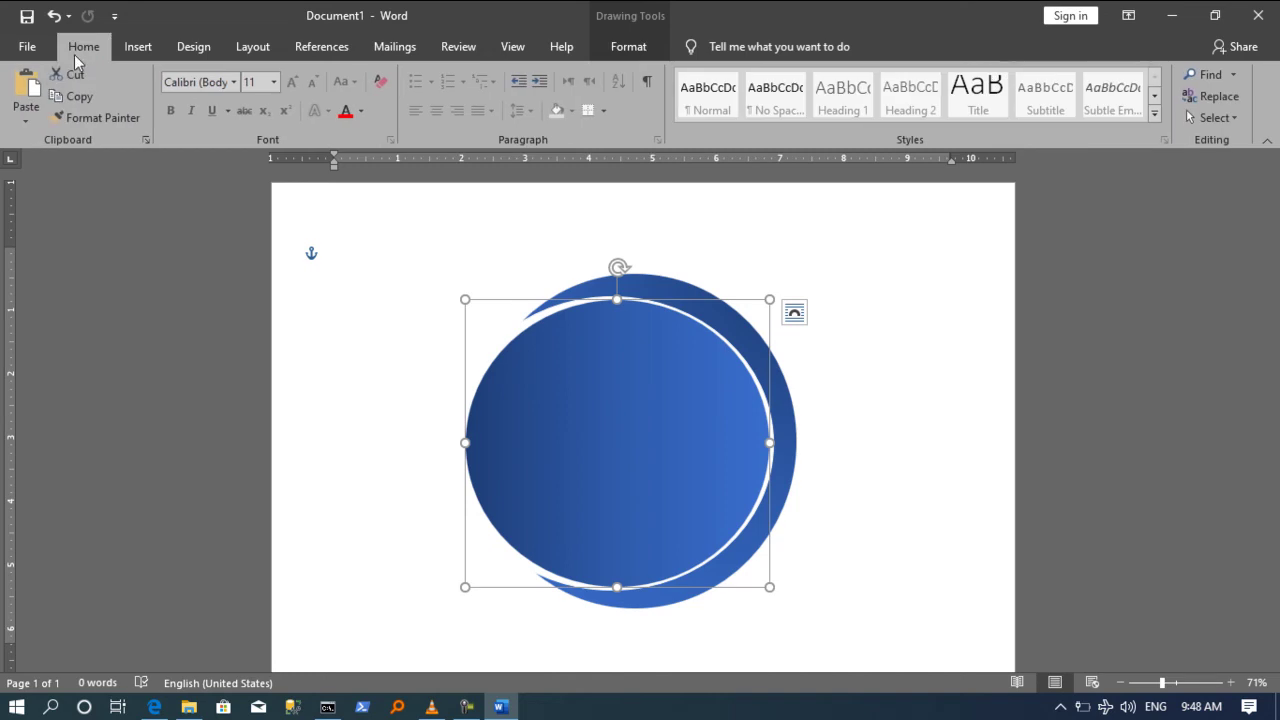
click(30, 85)
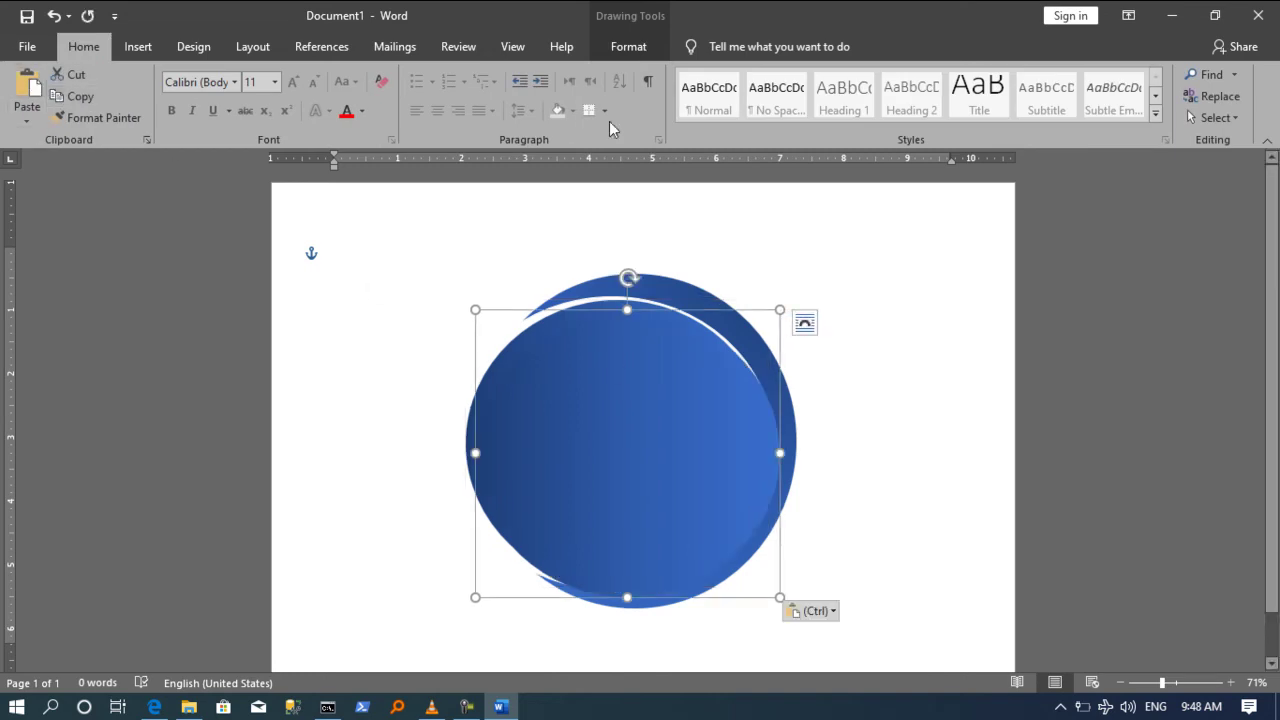
click(632, 47)
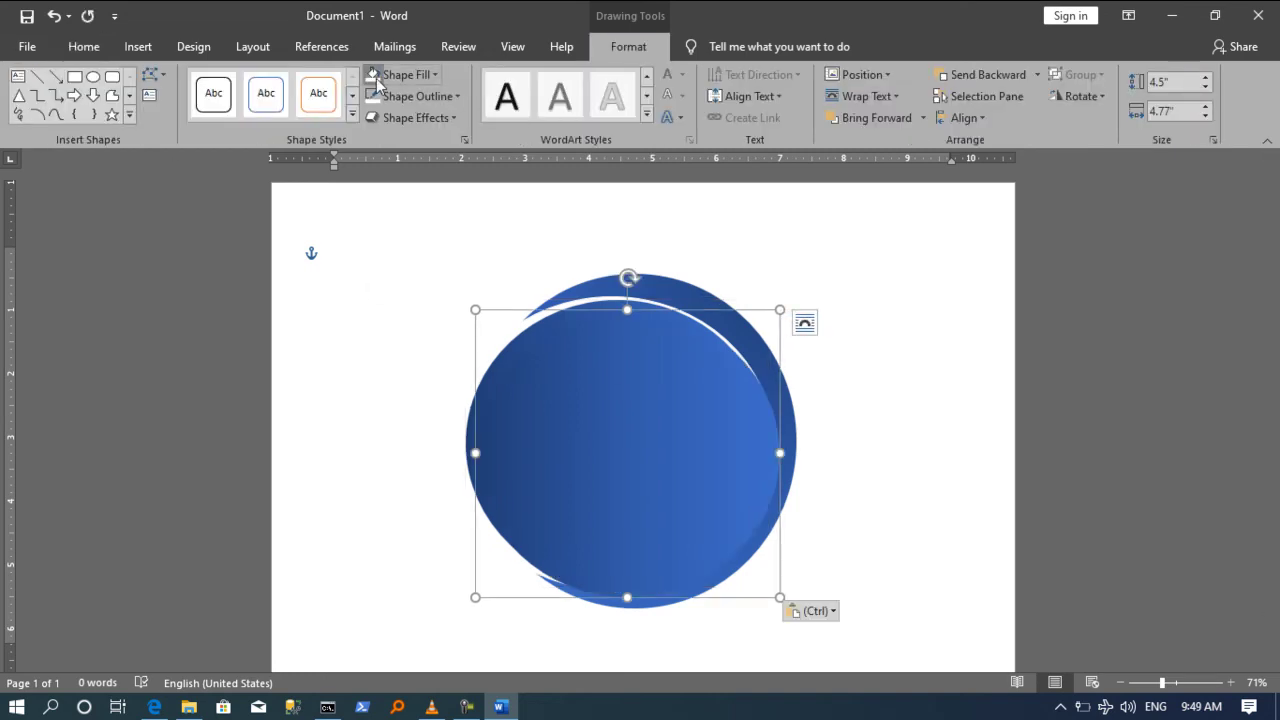
click(376, 80)
Step: Resize and nudge the white circle to about 4.49 by 4.35 inches, leaving a blue ring
drag(647, 453, 639, 448)
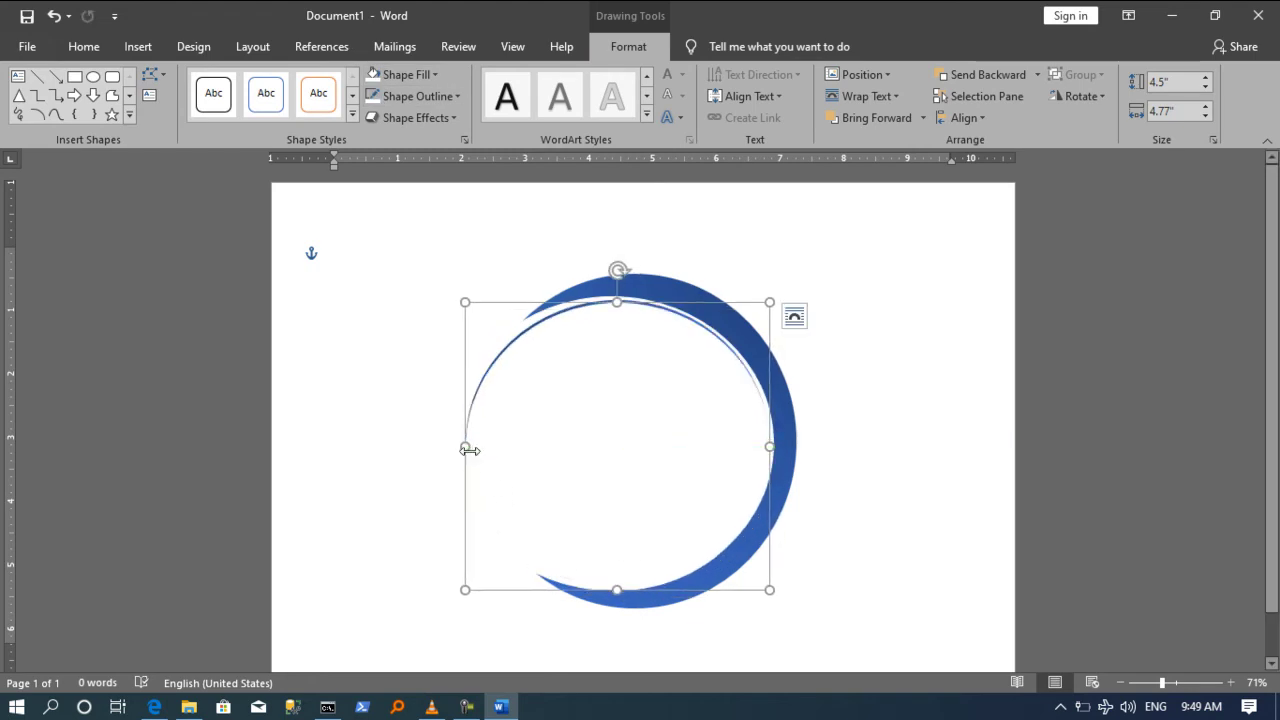
drag(469, 450, 493, 450)
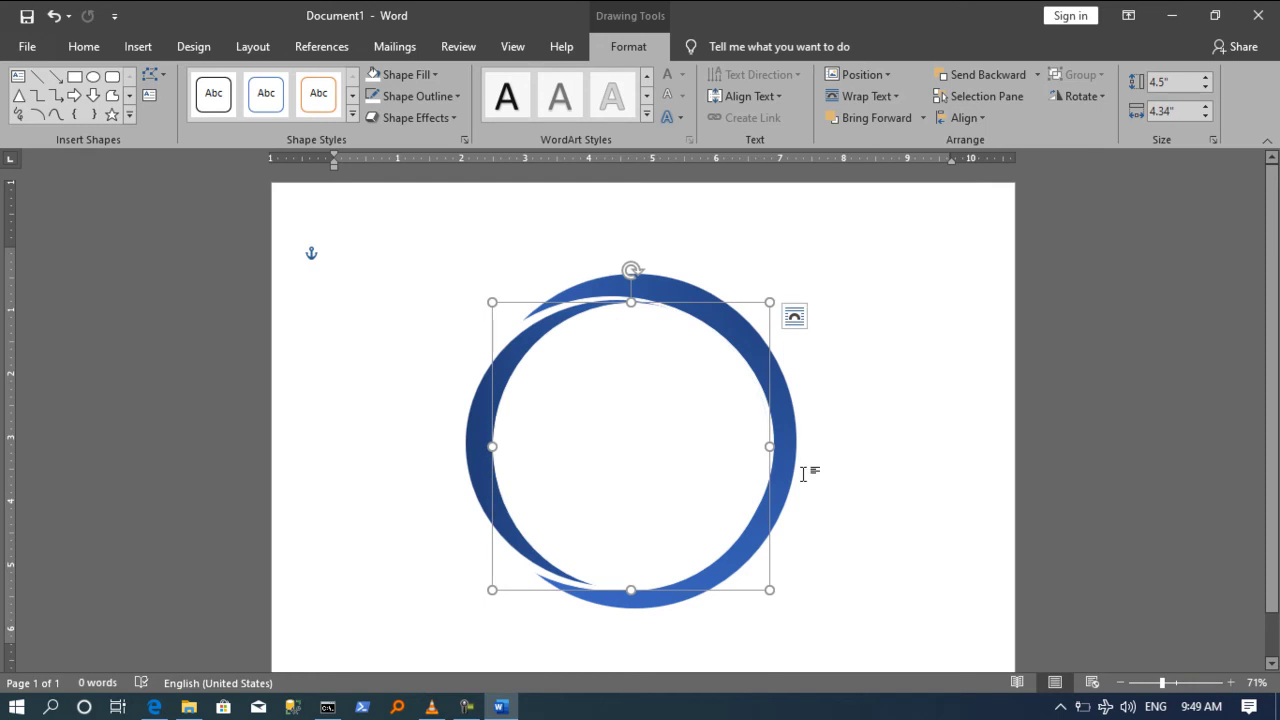
drag(769, 449, 768, 446)
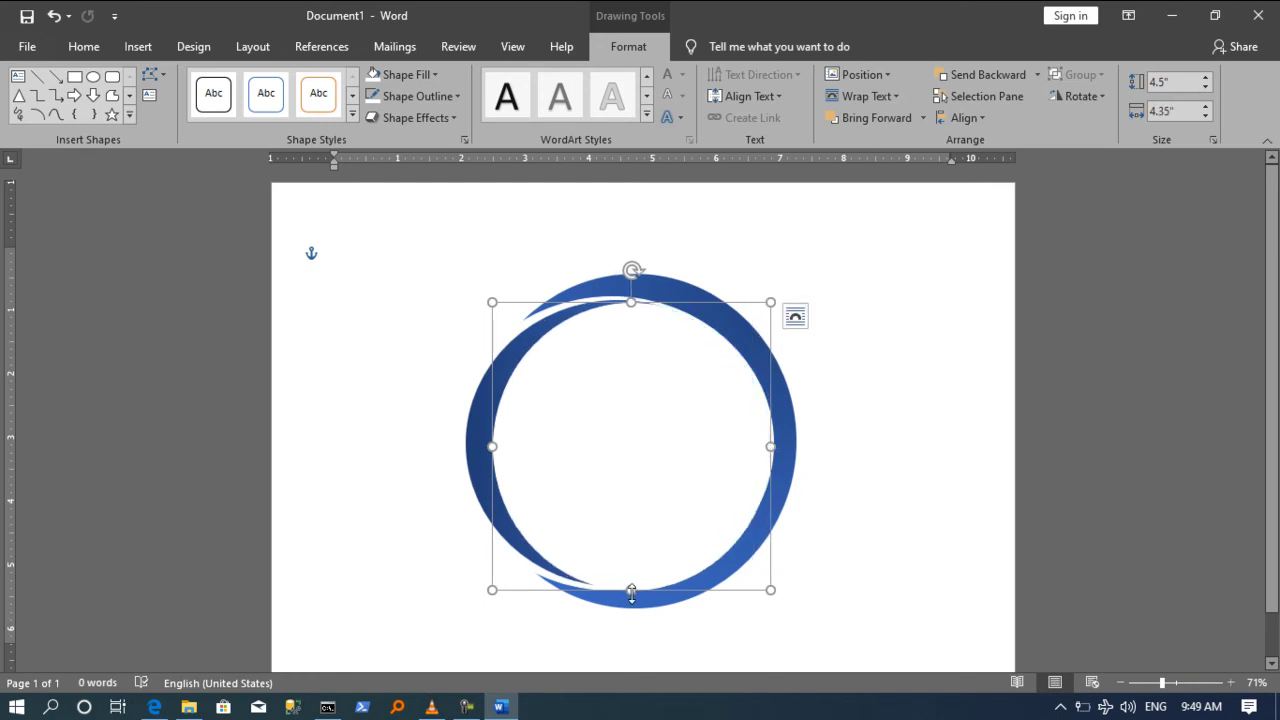
drag(631, 590, 621, 572)
key(ctrl+Up)
key(ctrl+Up)
key(ctrl+Up)
key(ctrl+Right)
key(ctrl+Right)
key(ctrl+Right)
key(ctrl+Up)
key(ctrl+Up)
key(ctrl+Up)
key(ctrl+Up)
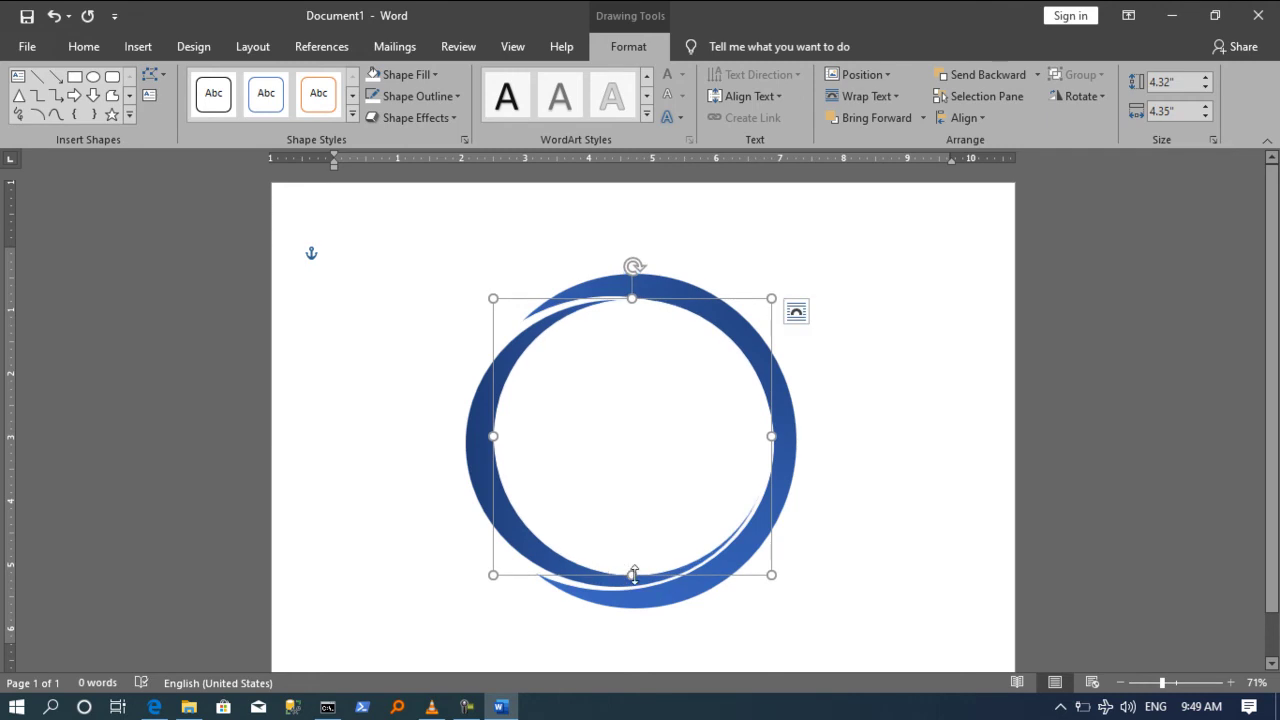
drag(633, 574, 633, 585)
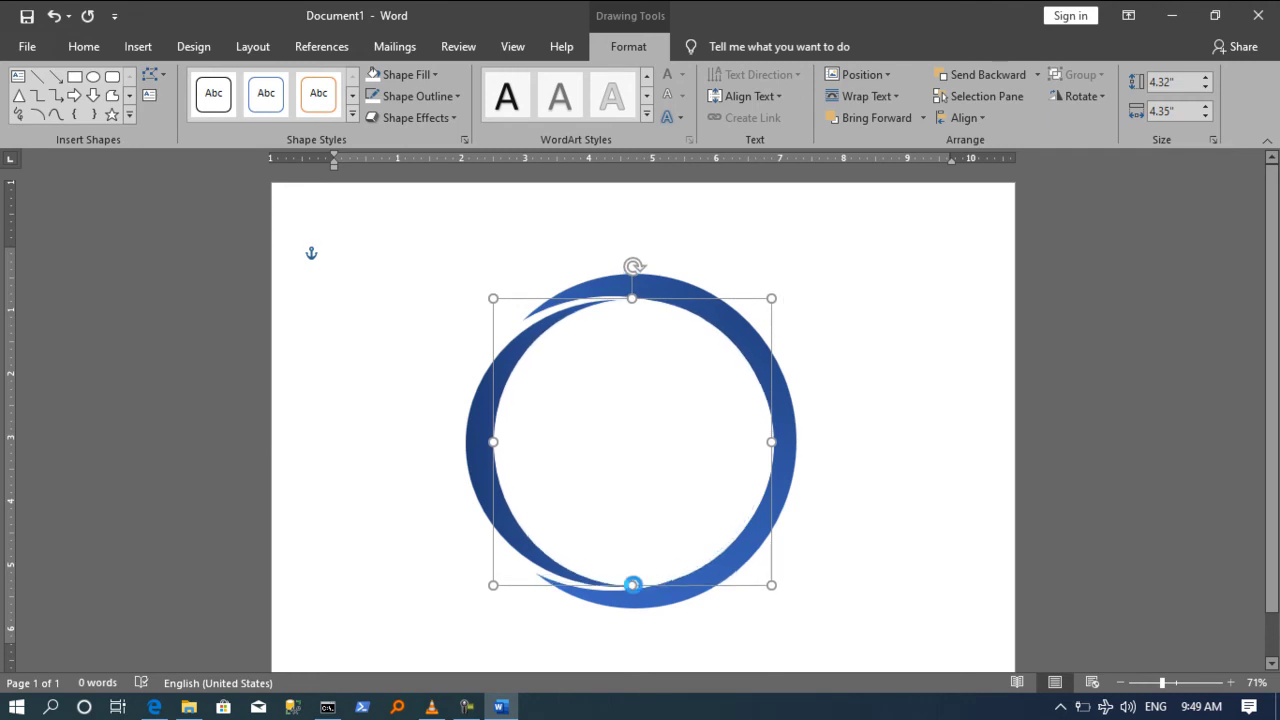
key(ctrl+Left)
key(ctrl+Left)
key(ctrl+Left)
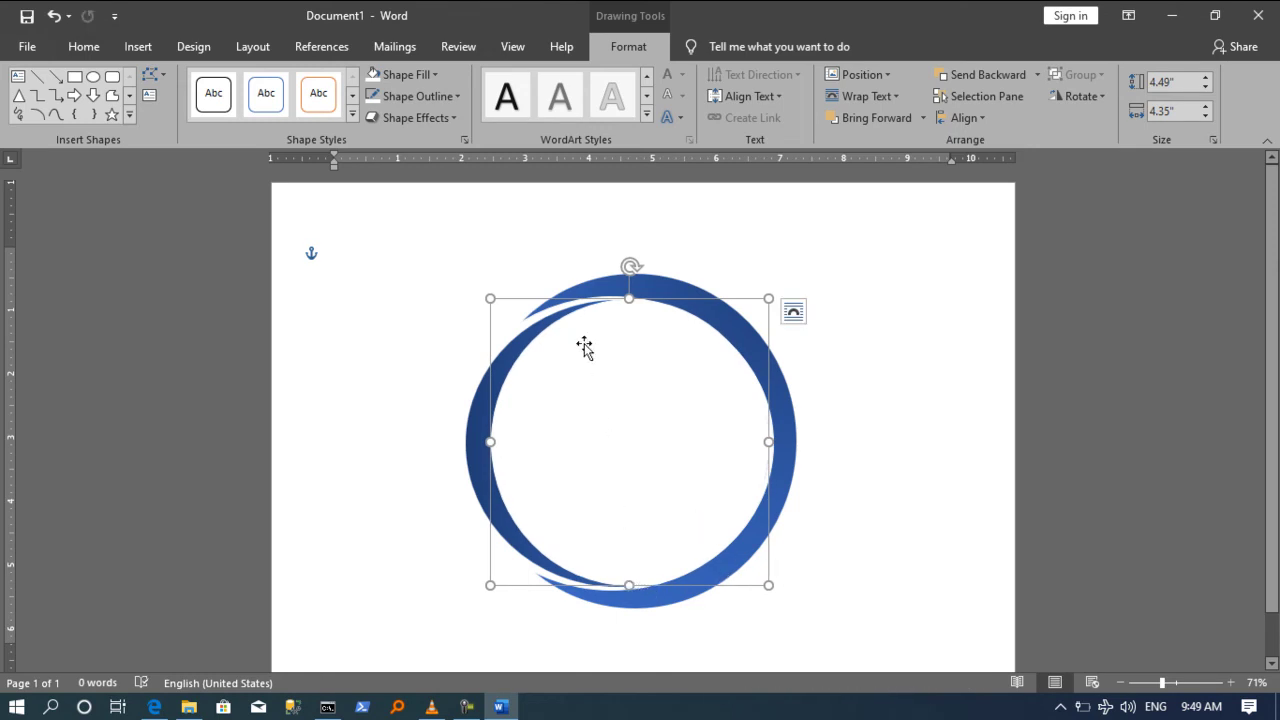
click(872, 452)
Step: Insert WordArt in the first plain style reading 'Logo Design'
click(136, 47)
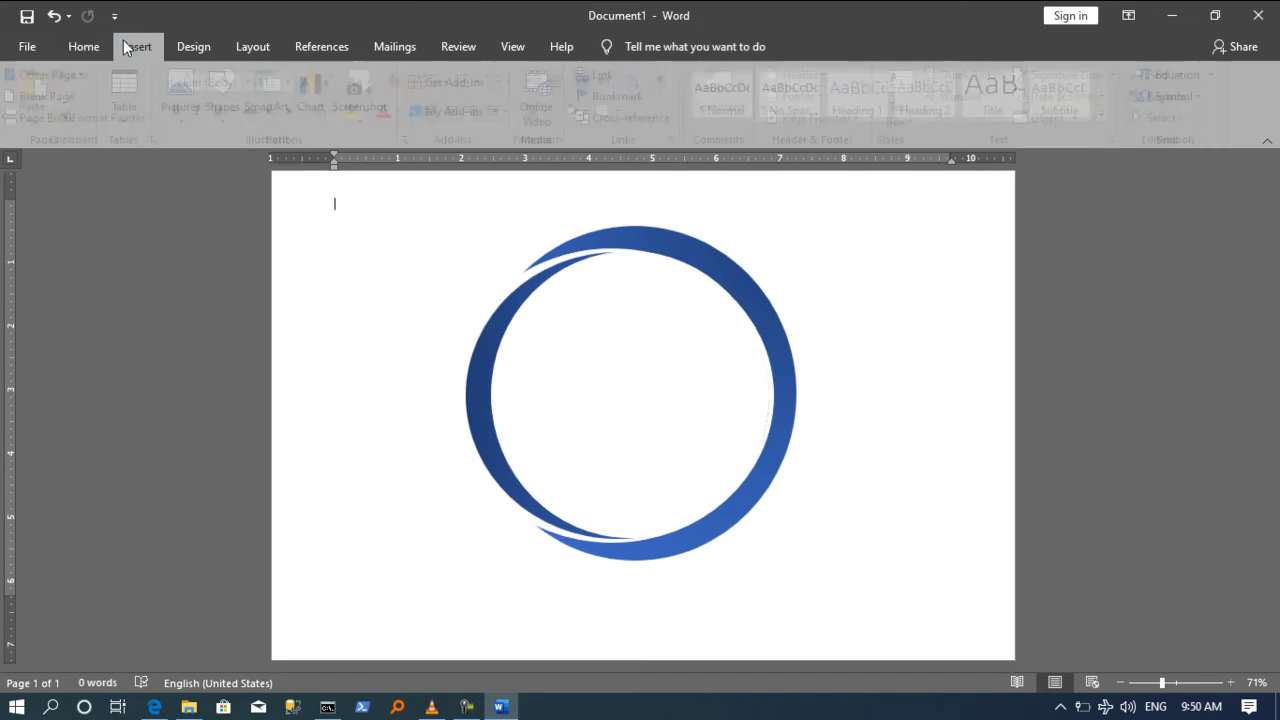
click(966, 96)
click(949, 141)
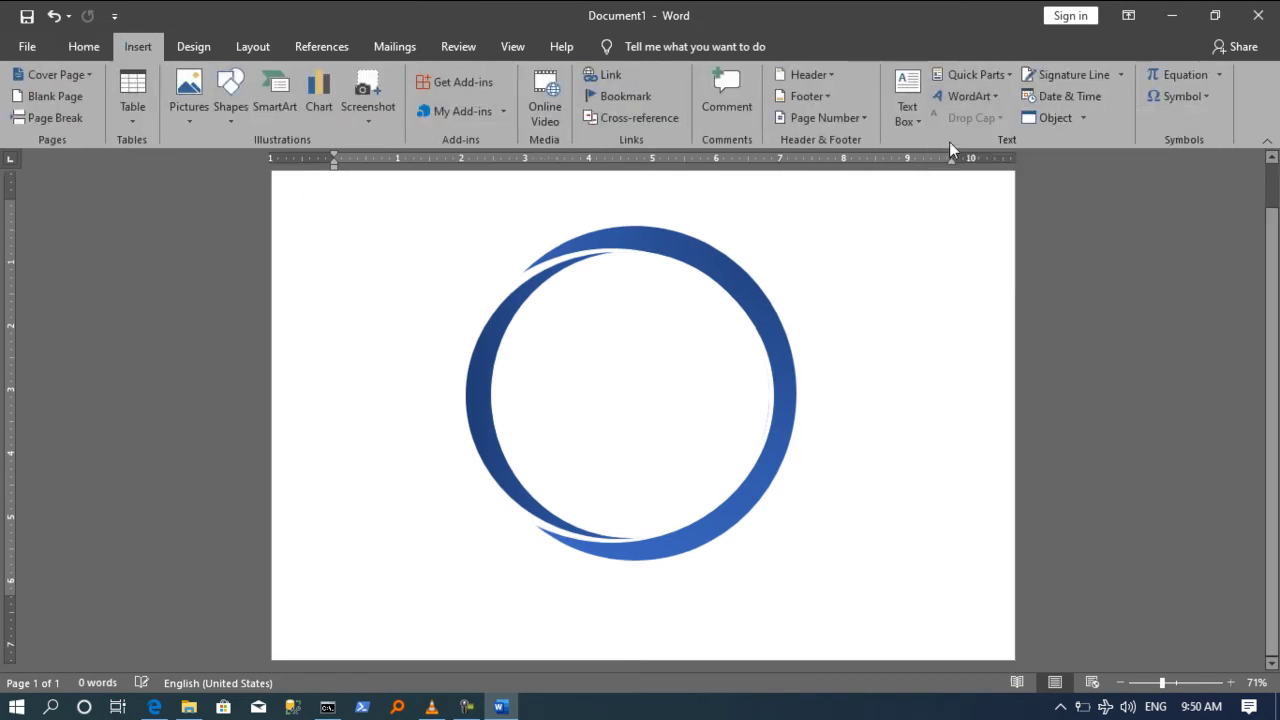
text(Logo Design)
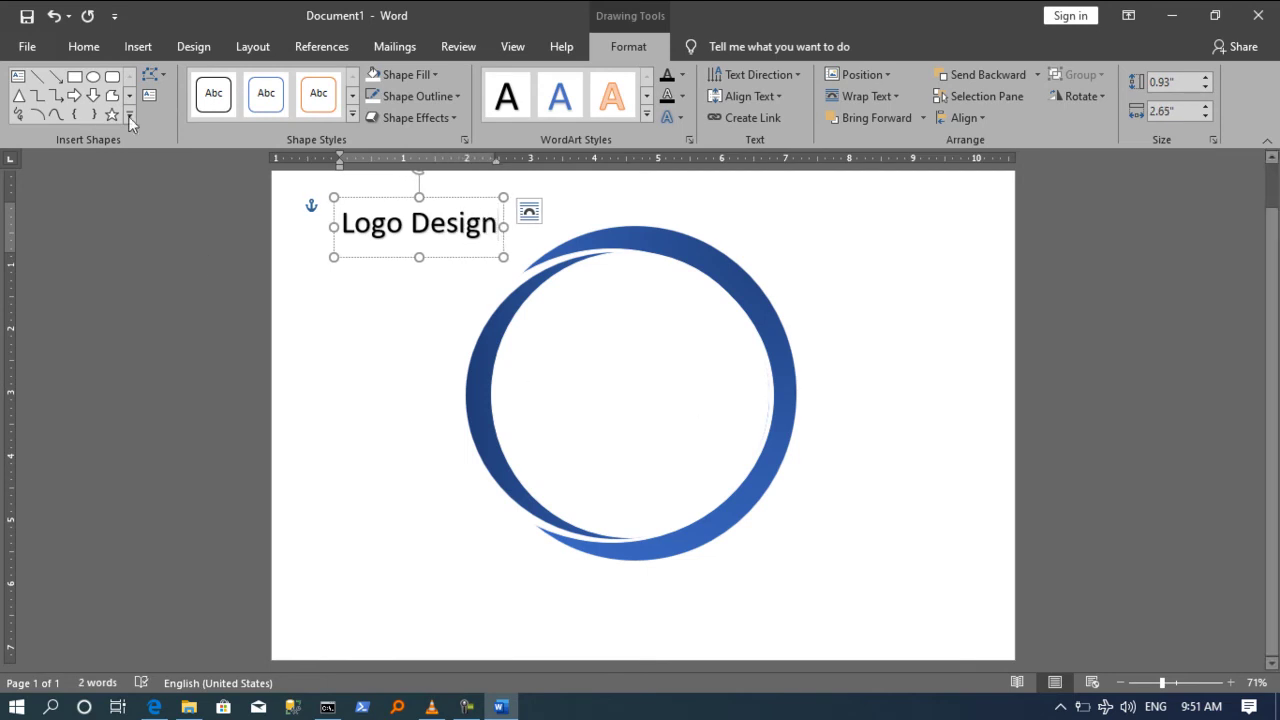
Step: Set the text to Century Gothic and position it centred beneath the ring
key(ctrl+a)
click(84, 50)
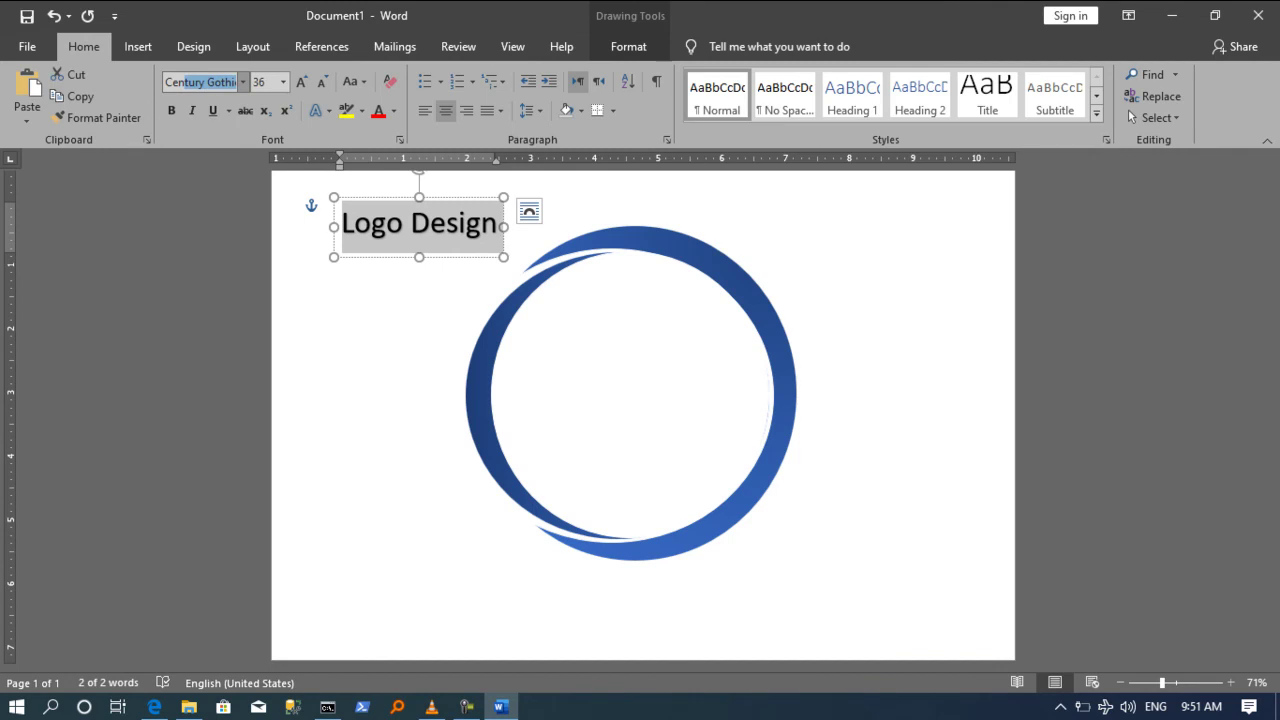
key(Return)
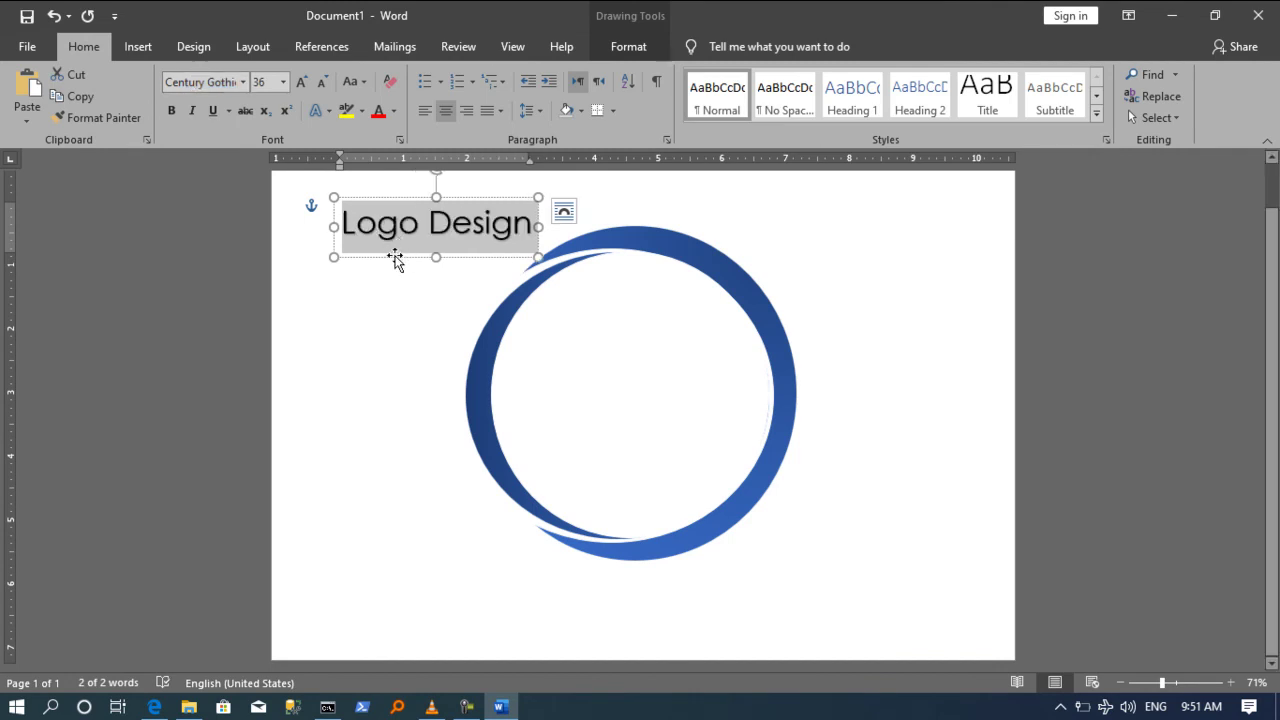
drag(396, 260, 584, 619)
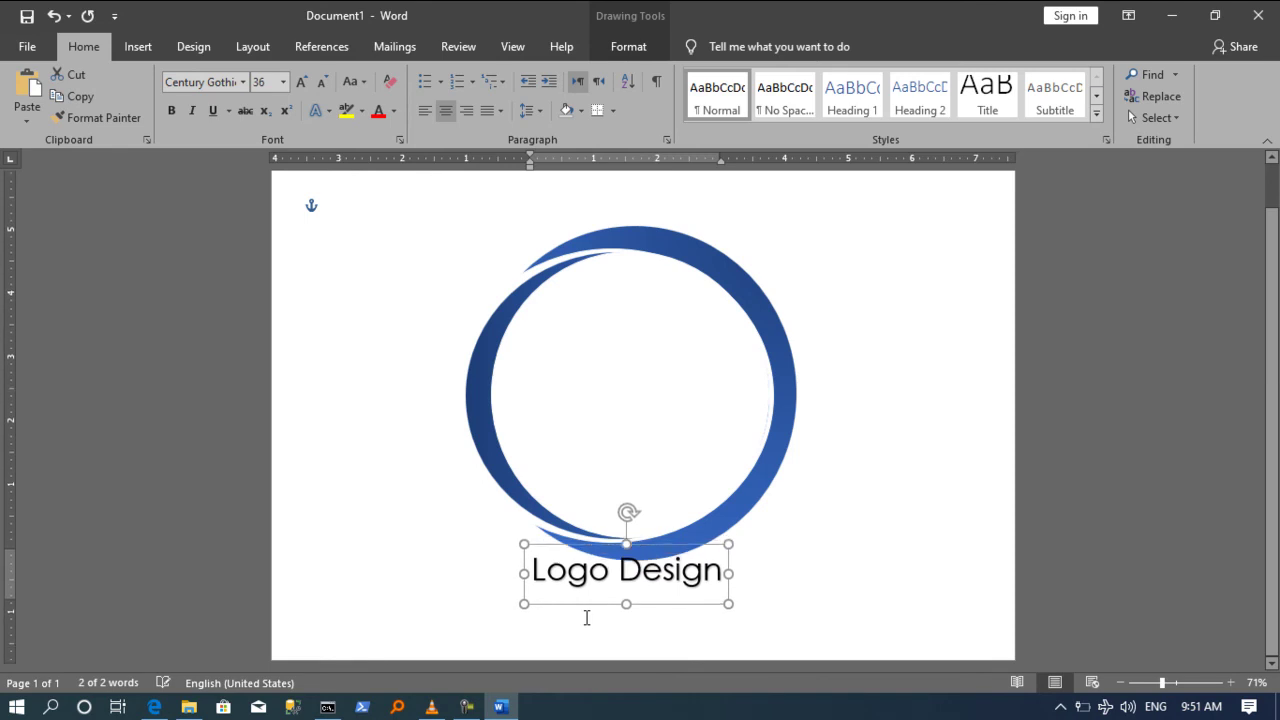
key(Down)
key(Down)
key(Down)
click(883, 513)
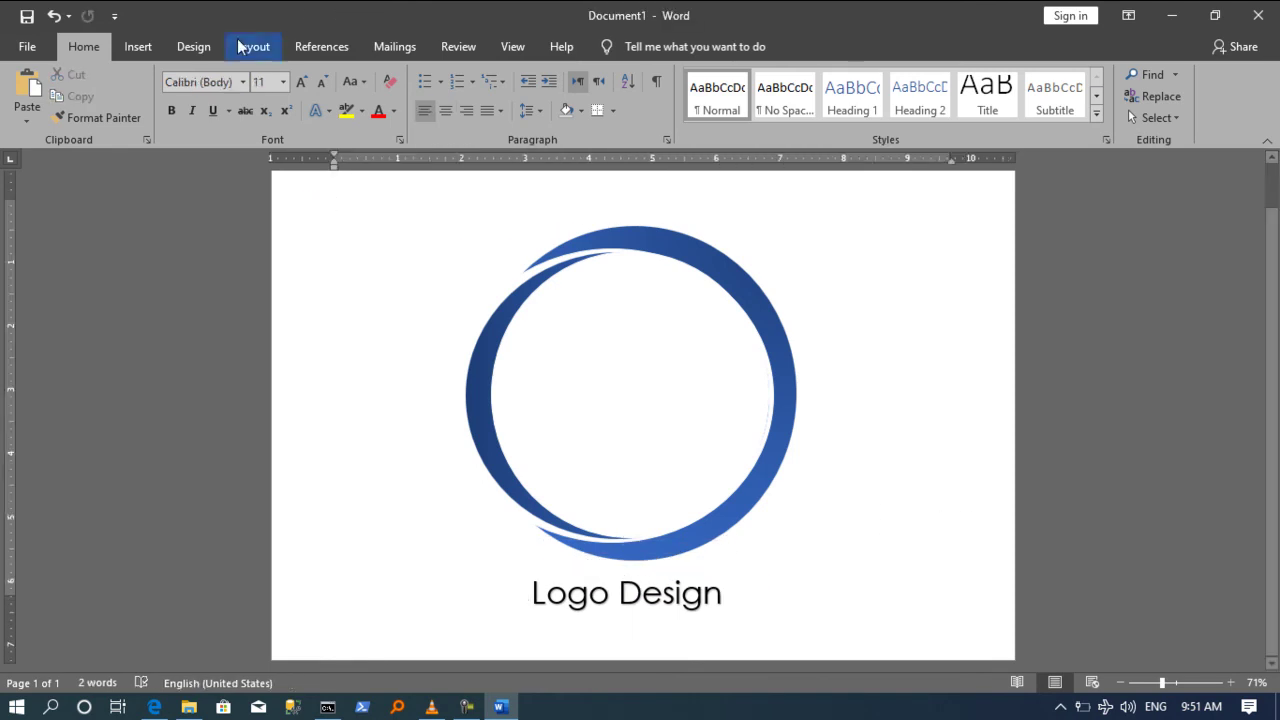
Step: Draw a flat oval about 4.1" wide and 0.16" tall between the ring and the caption
click(138, 47)
click(205, 118)
click(234, 117)
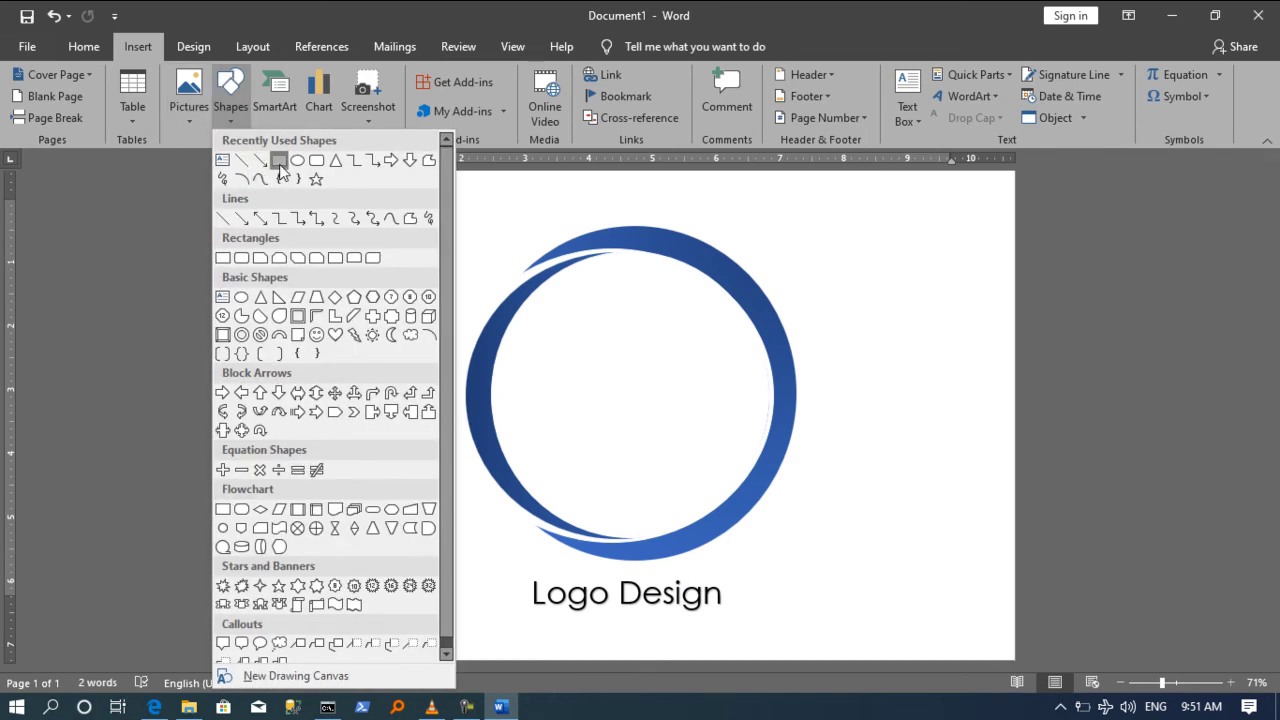
click(280, 163)
drag(462, 552, 848, 565)
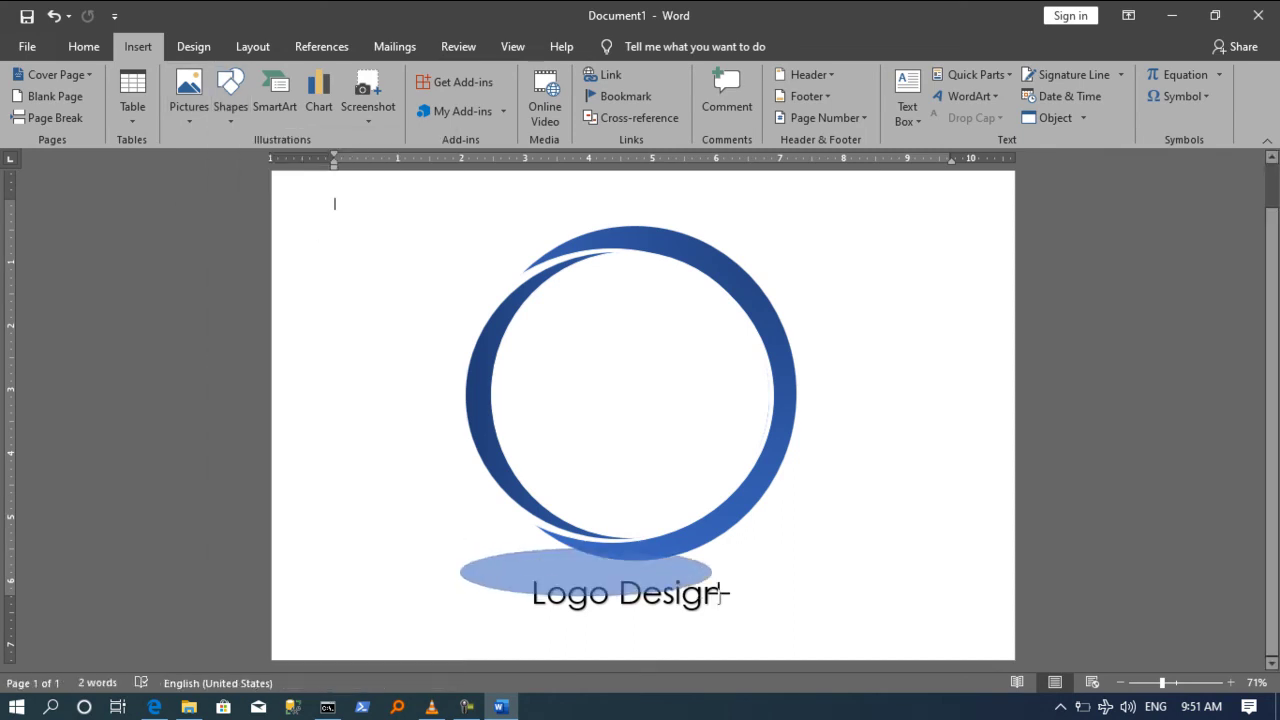
drag(758, 562, 758, 577)
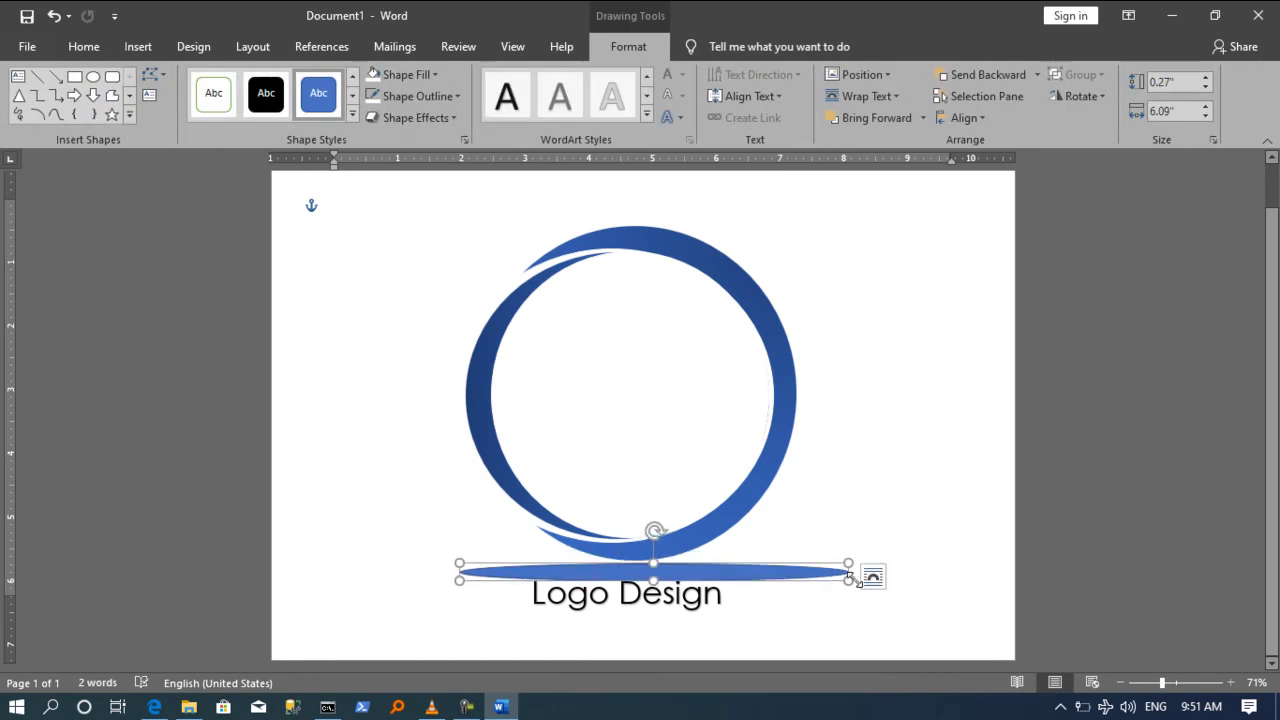
drag(838, 581, 694, 567)
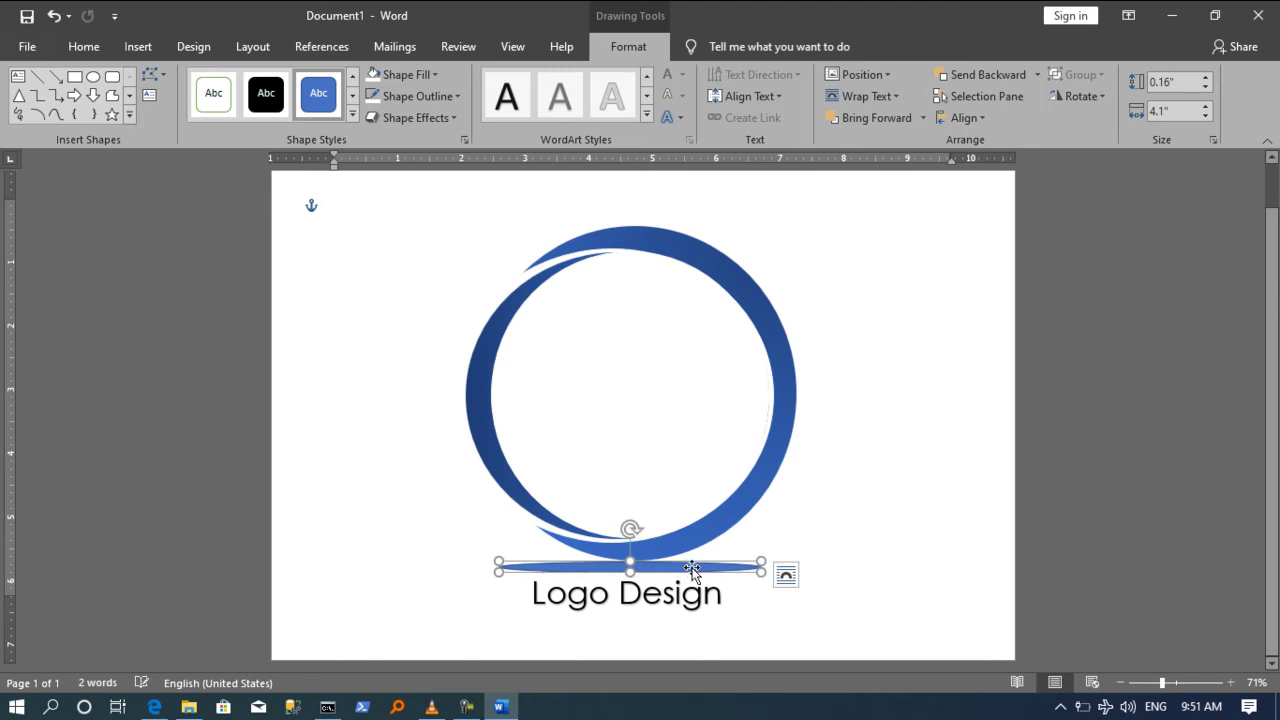
Step: Give the oval a solid black fill and a black outline
click(433, 75)
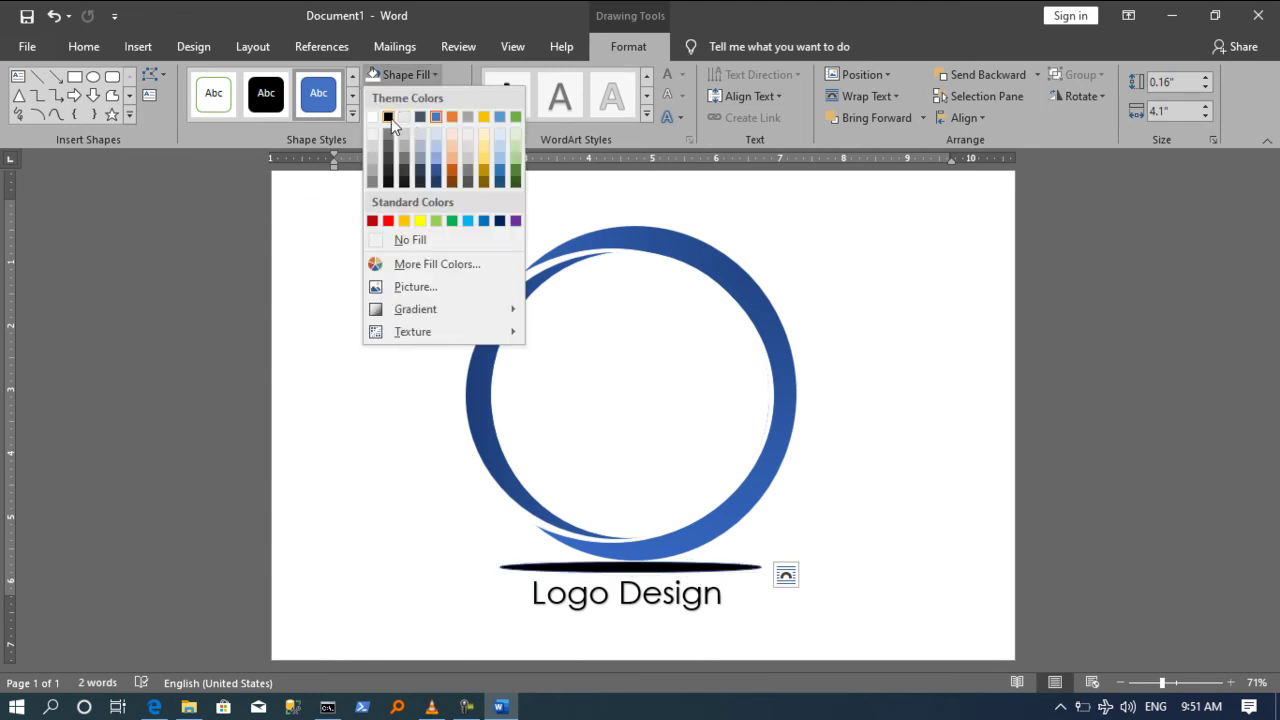
click(390, 118)
click(420, 97)
click(390, 140)
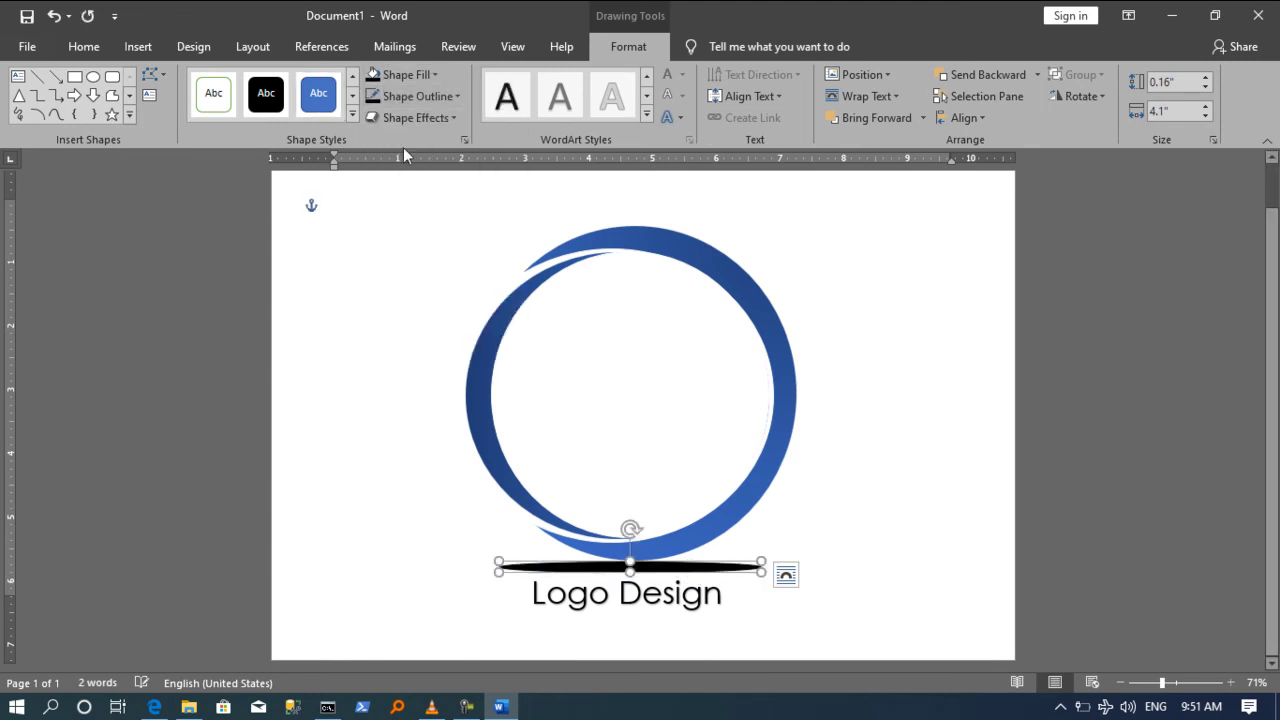
click(445, 114)
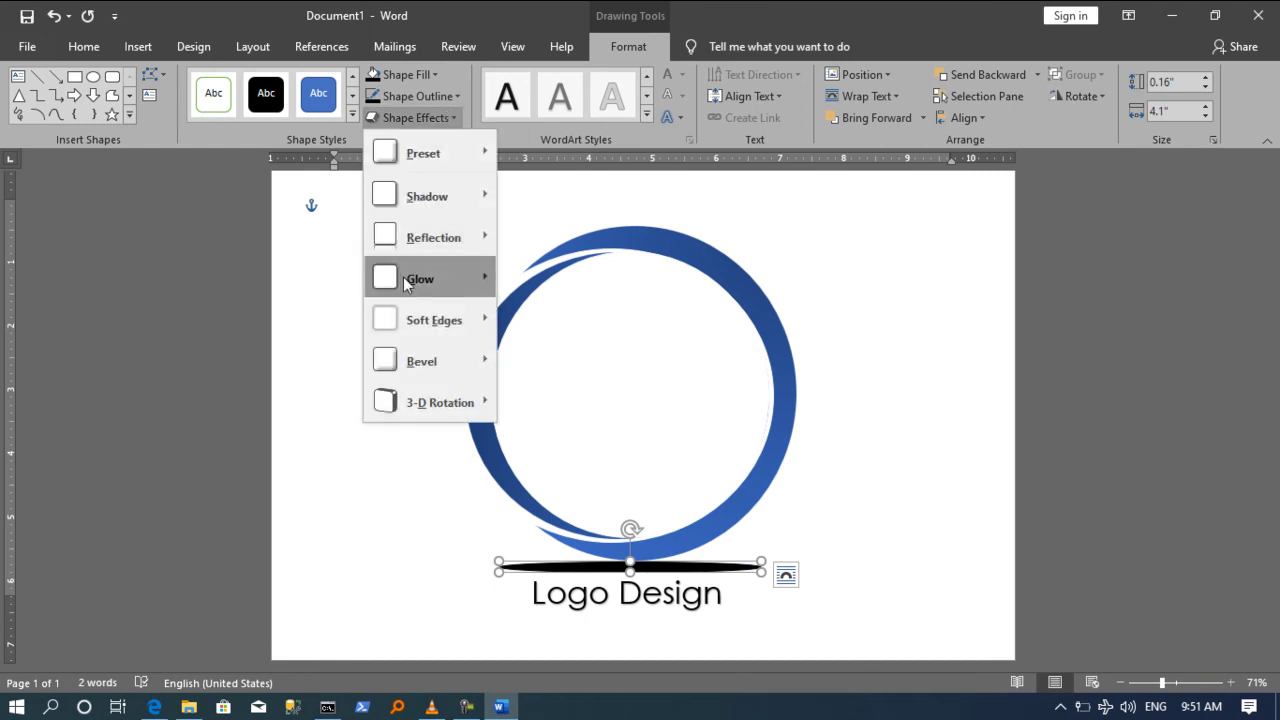
Step: Apply 11 pt soft edges to the oval and double its height to 0.32", then deselect it
mouse_move(427, 299)
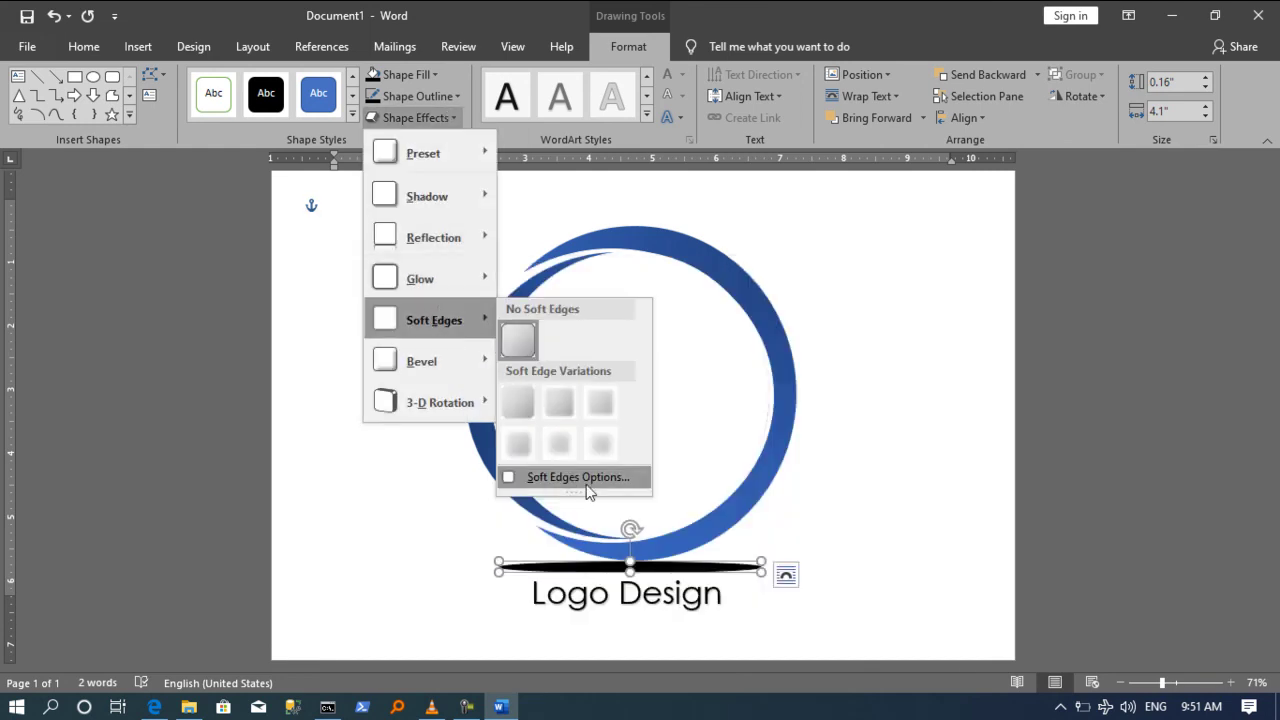
click(588, 492)
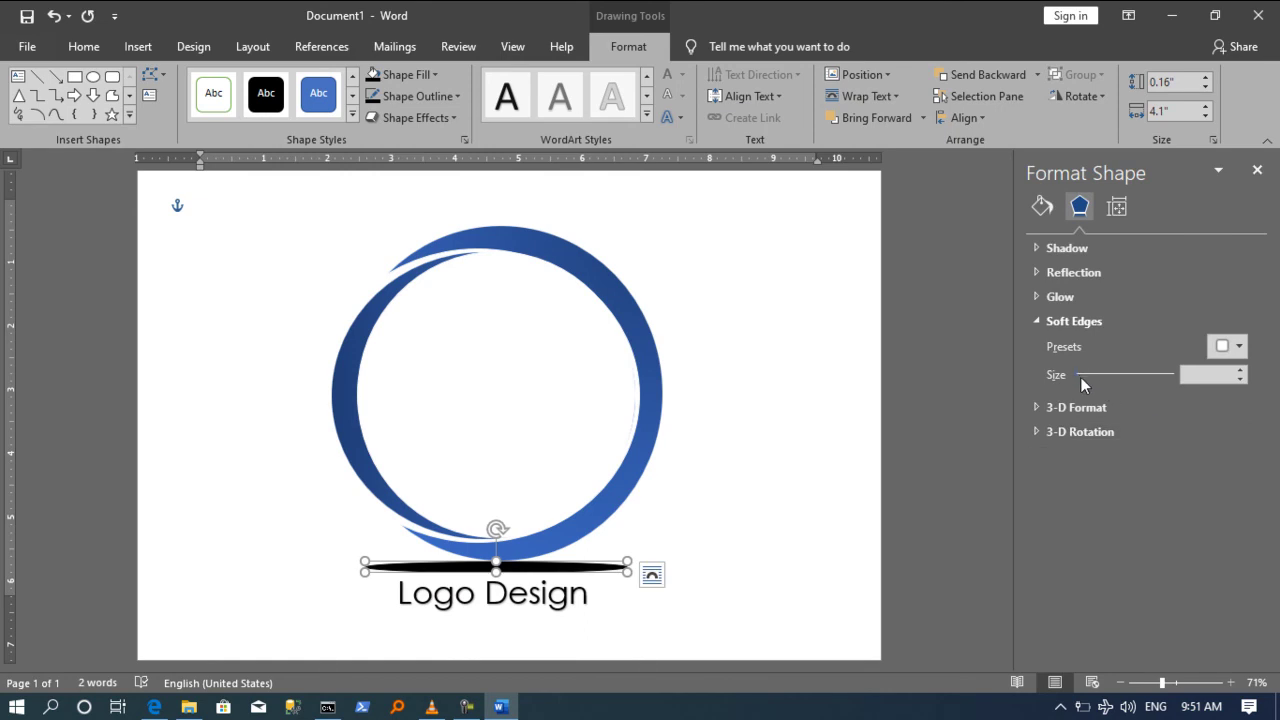
click(1081, 376)
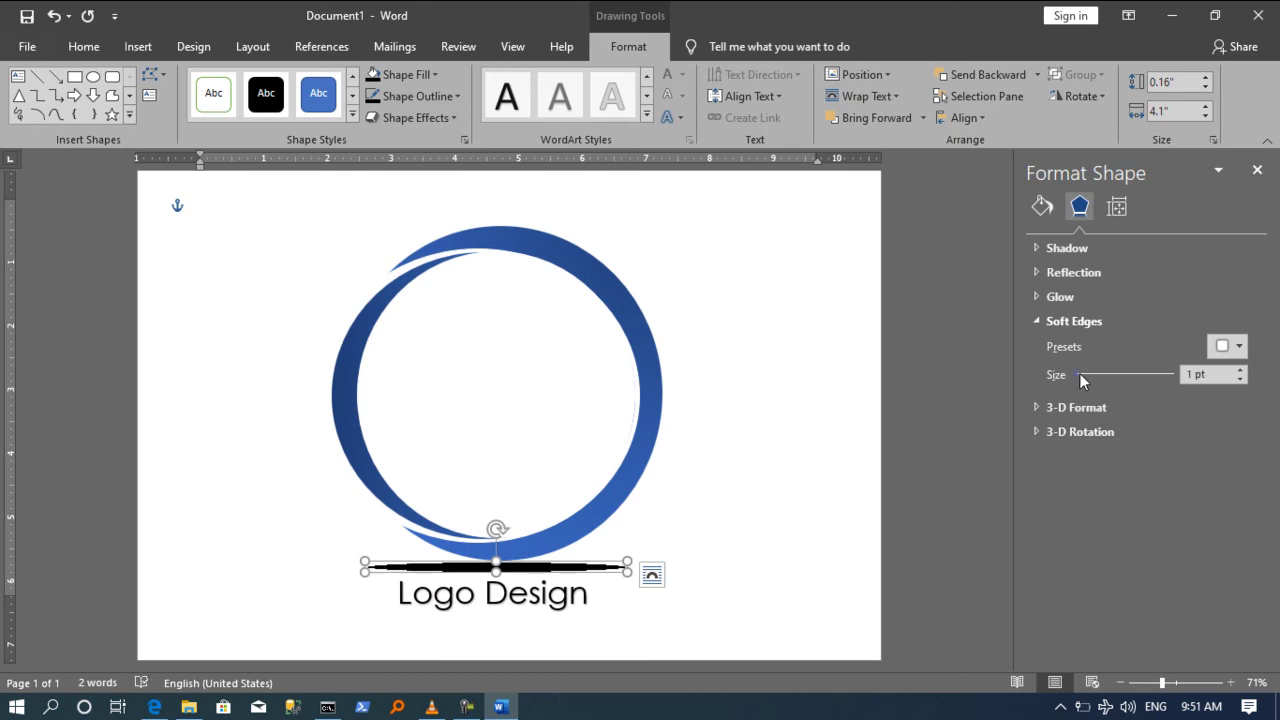
drag(1080, 373, 1079, 374)
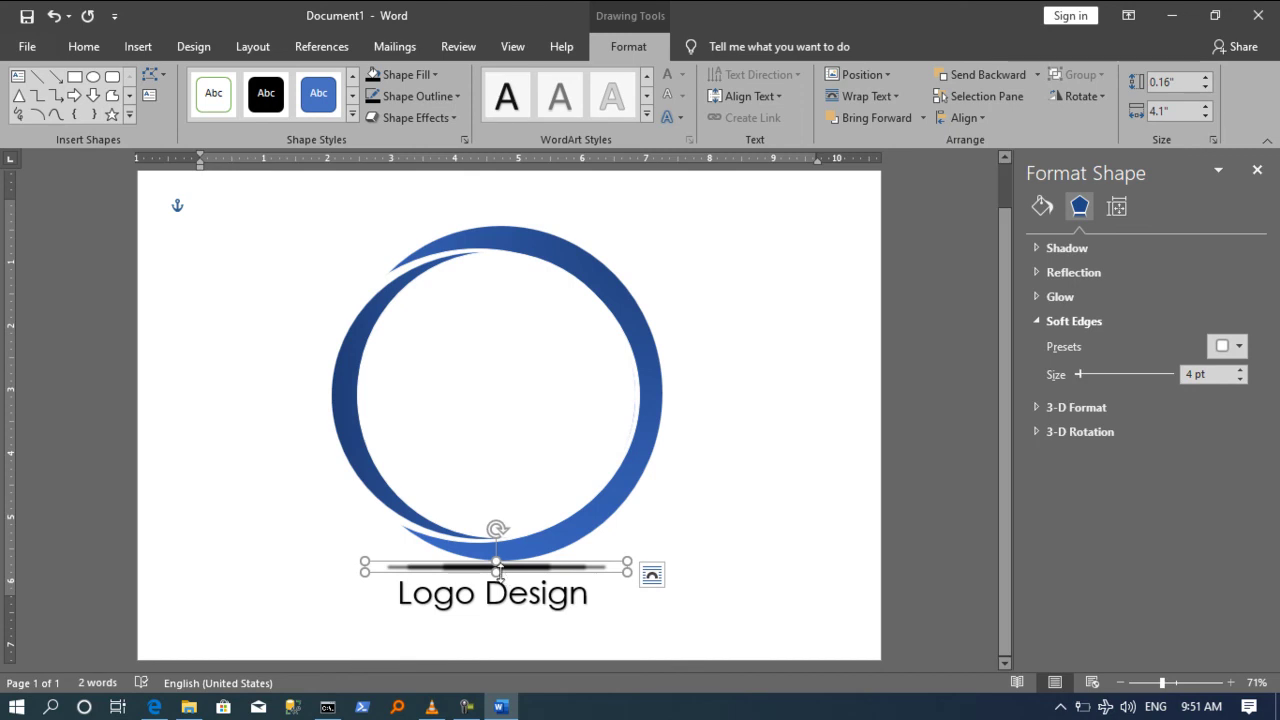
drag(498, 571, 498, 581)
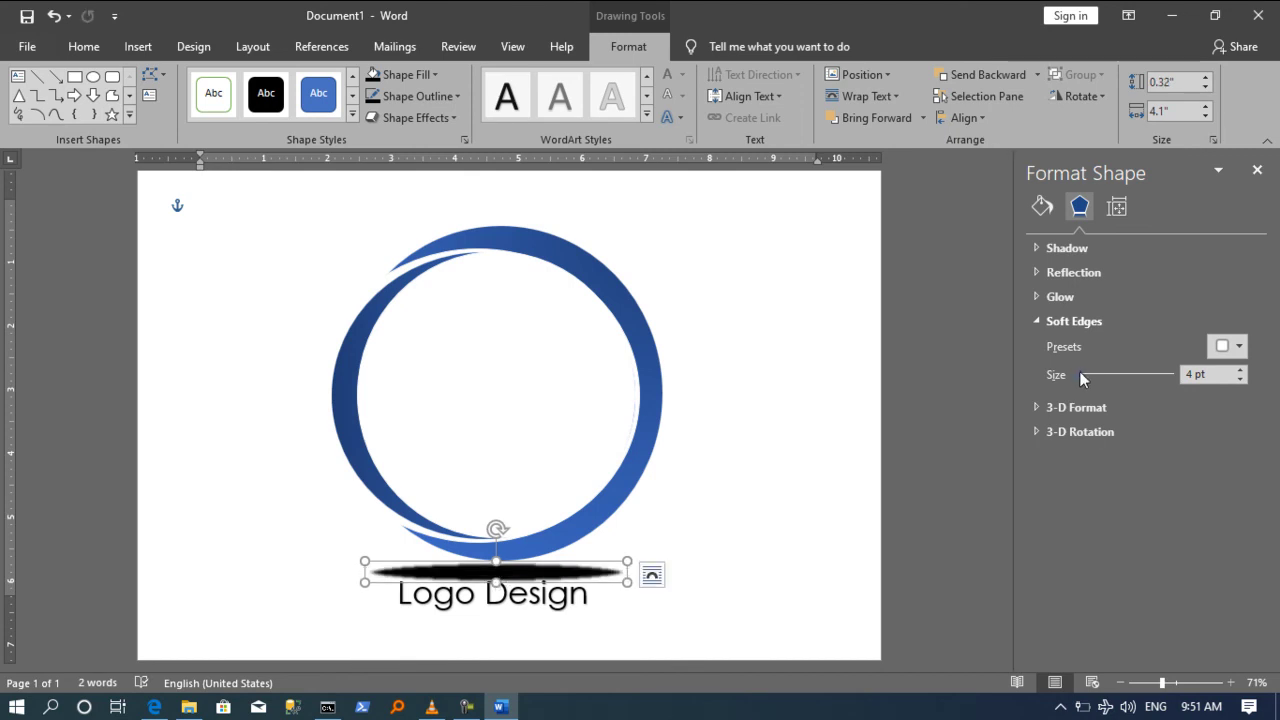
drag(1079, 374, 1086, 376)
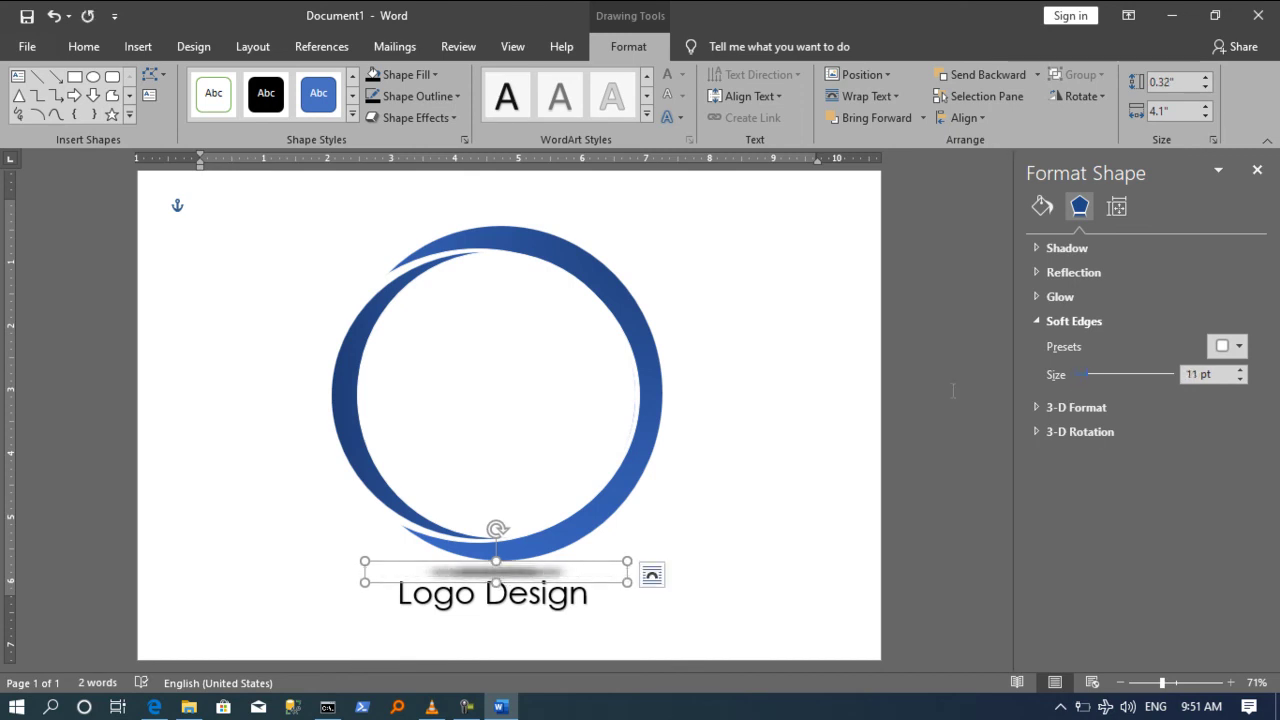
click(790, 397)
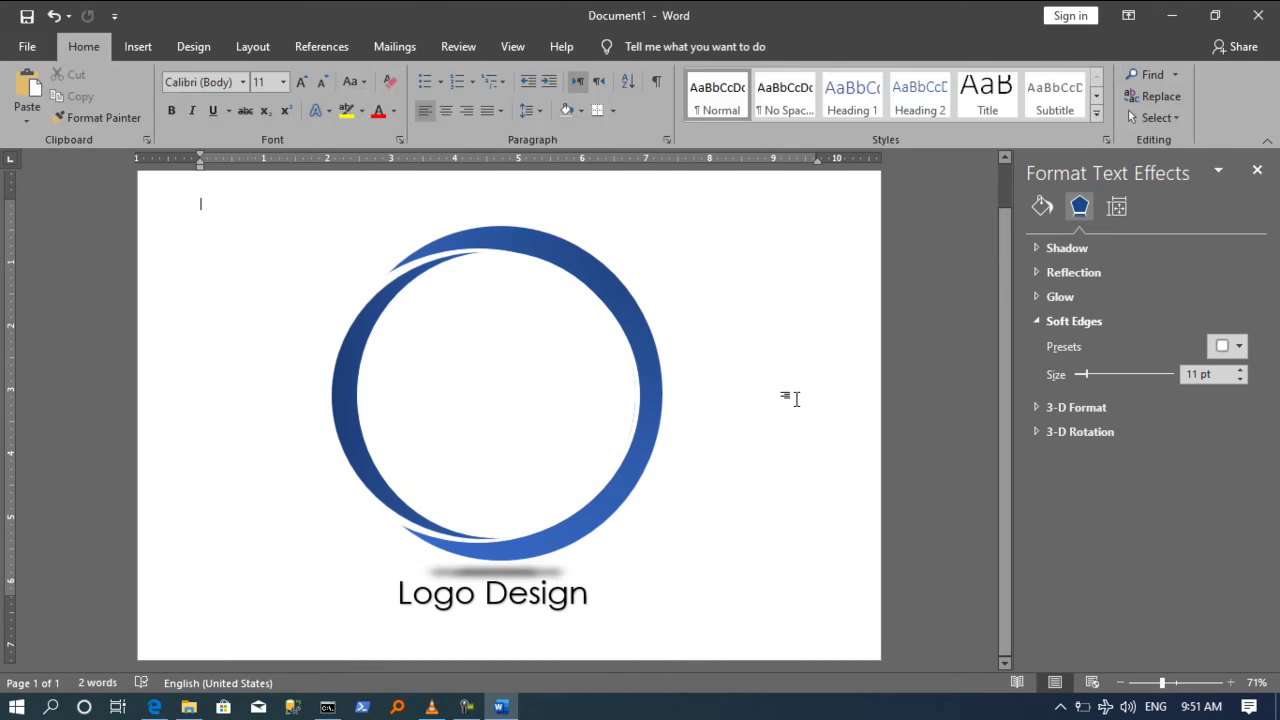
Step: Publish the document as a PDF named Logo on the Desktop and open it
click(1257, 170)
click(27, 46)
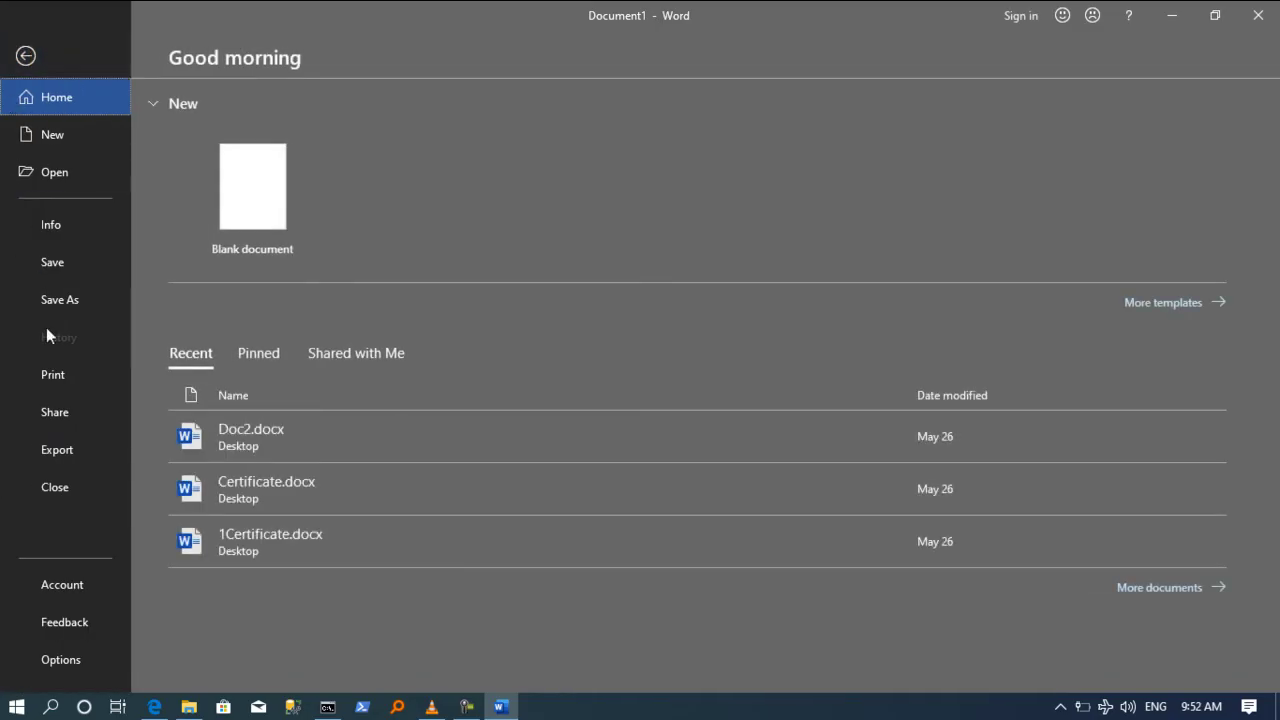
click(80, 448)
click(521, 268)
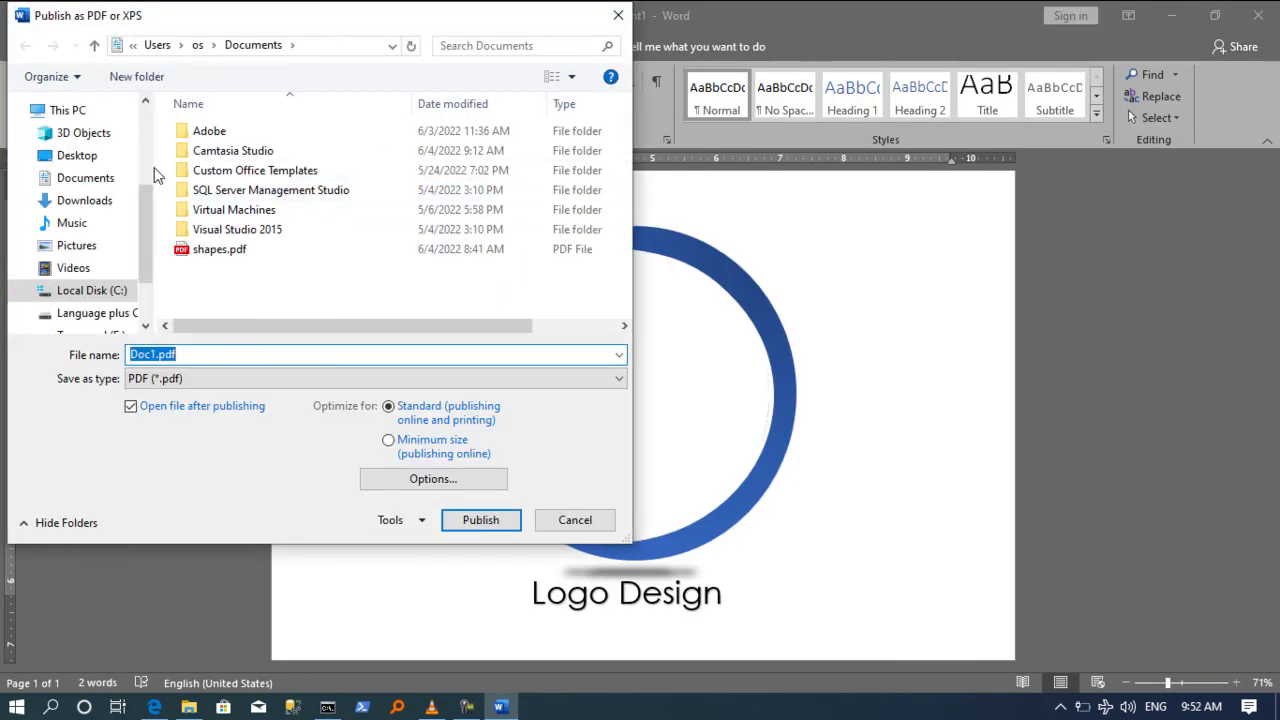
click(95, 158)
click(348, 356)
text(Logo)
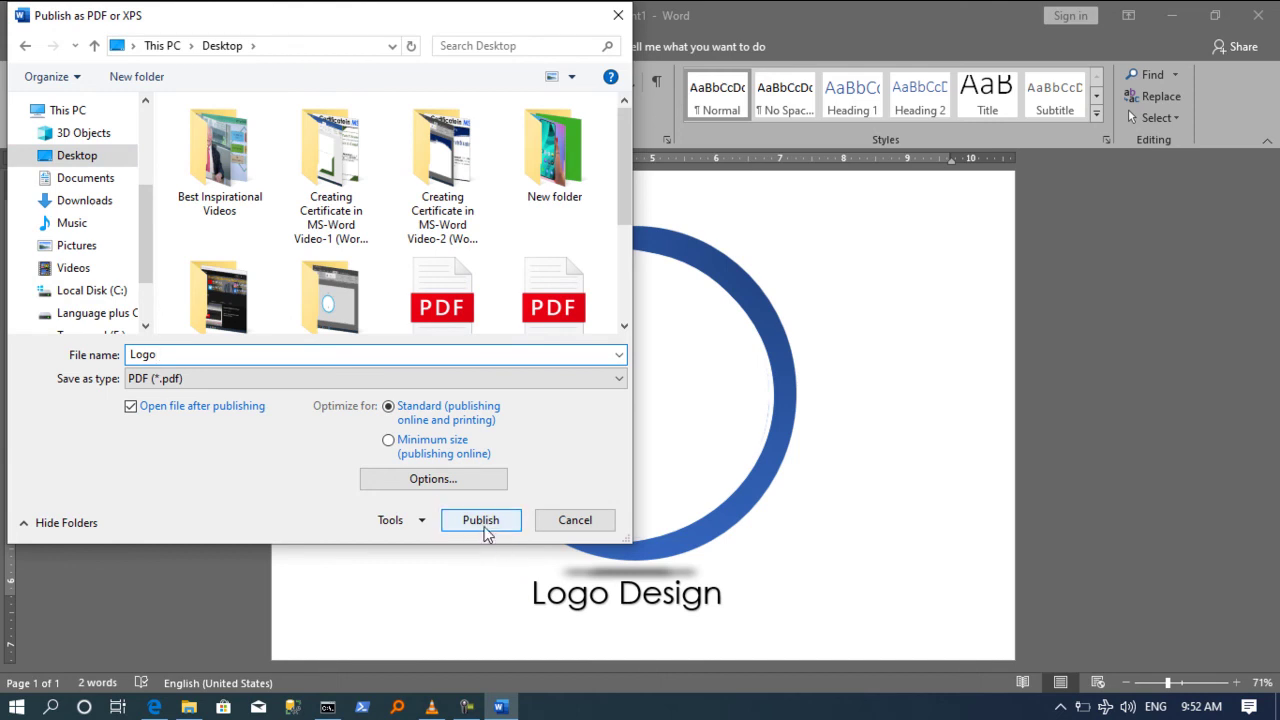
click(479, 522)
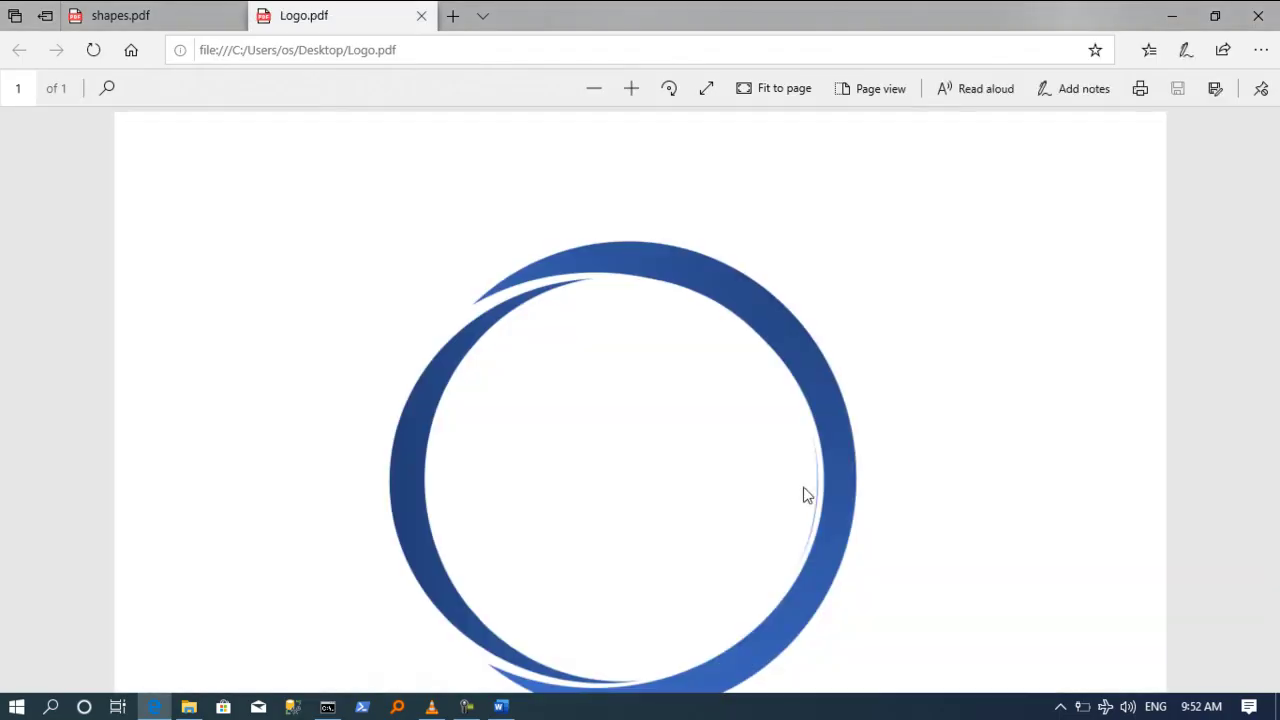
Step: Fit the full Logo.pdf page to the Edge viewer window
click(779, 96)
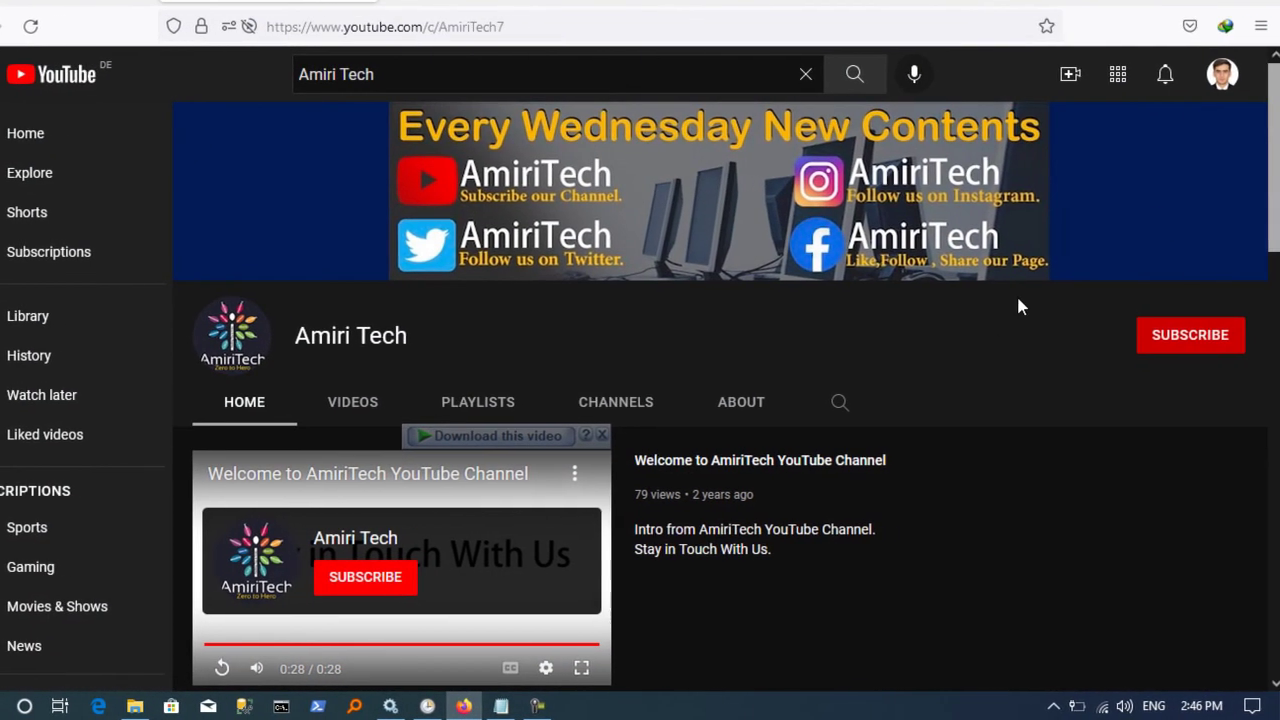
Step: Subscribe to the tutorial channel with All notifications, then scroll down to its Tutorials playlists
drag(1266, 206, 1274, 210)
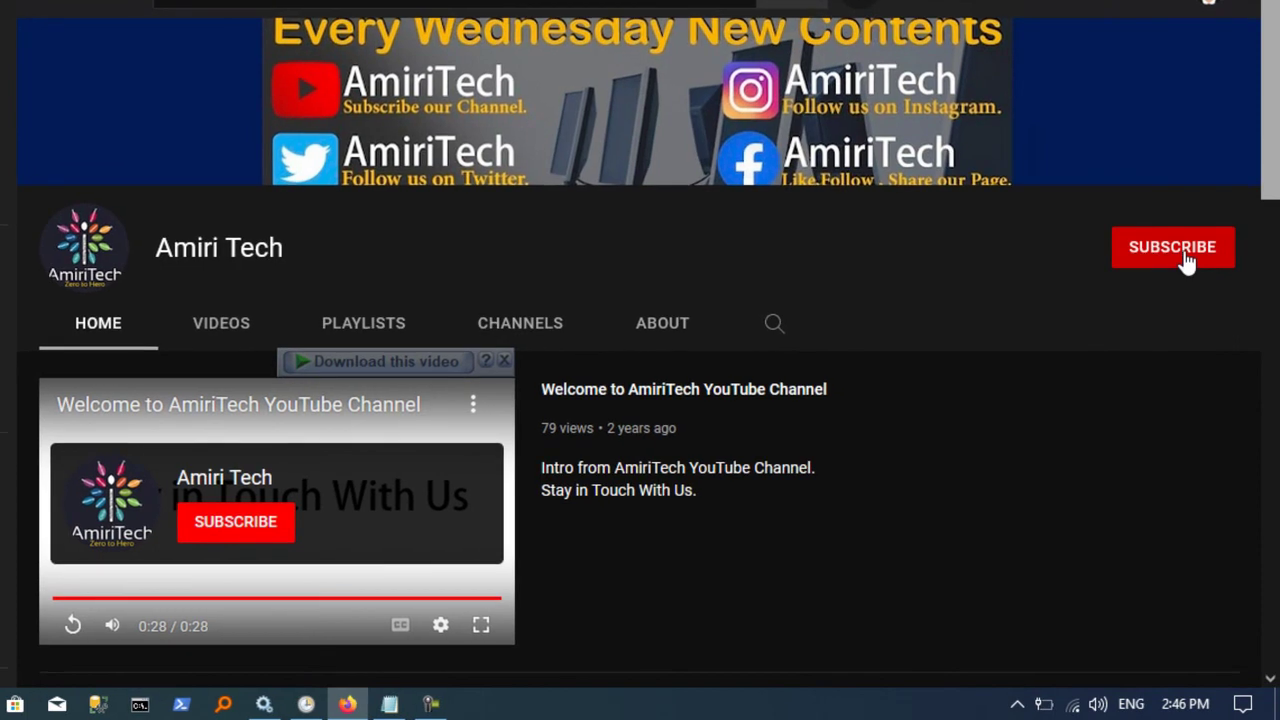
click(1195, 312)
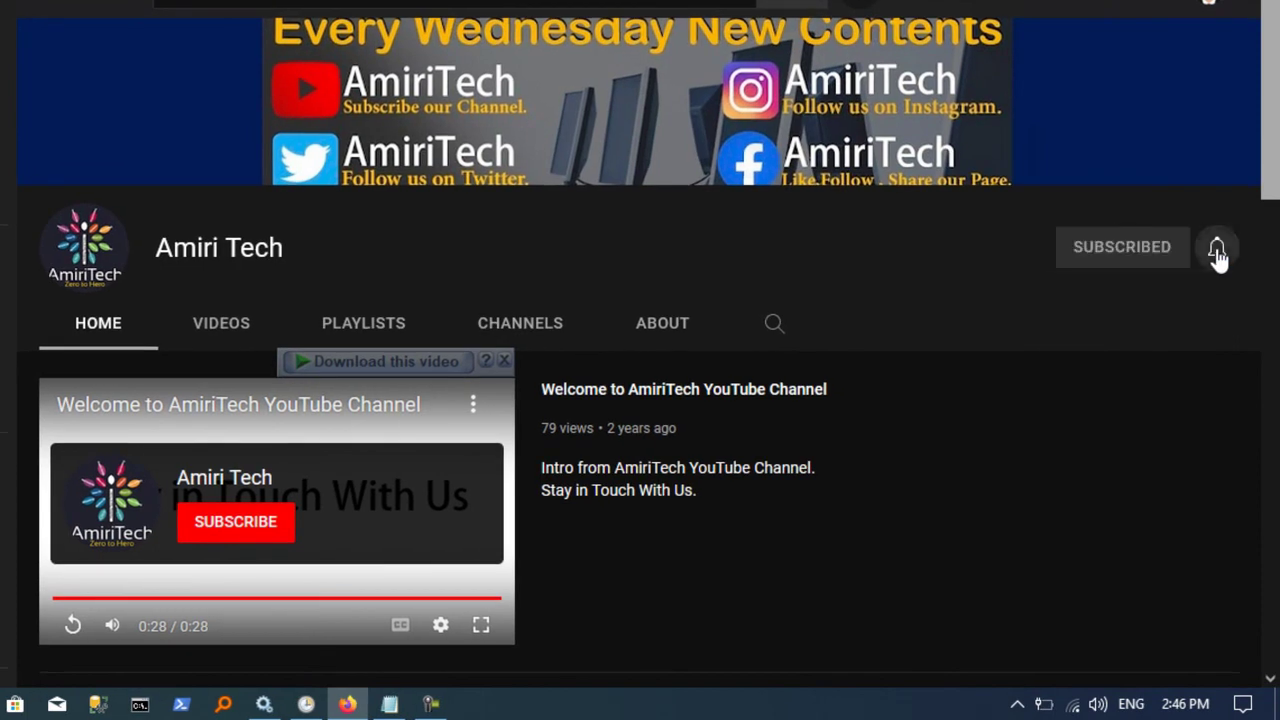
click(1218, 256)
click(1158, 296)
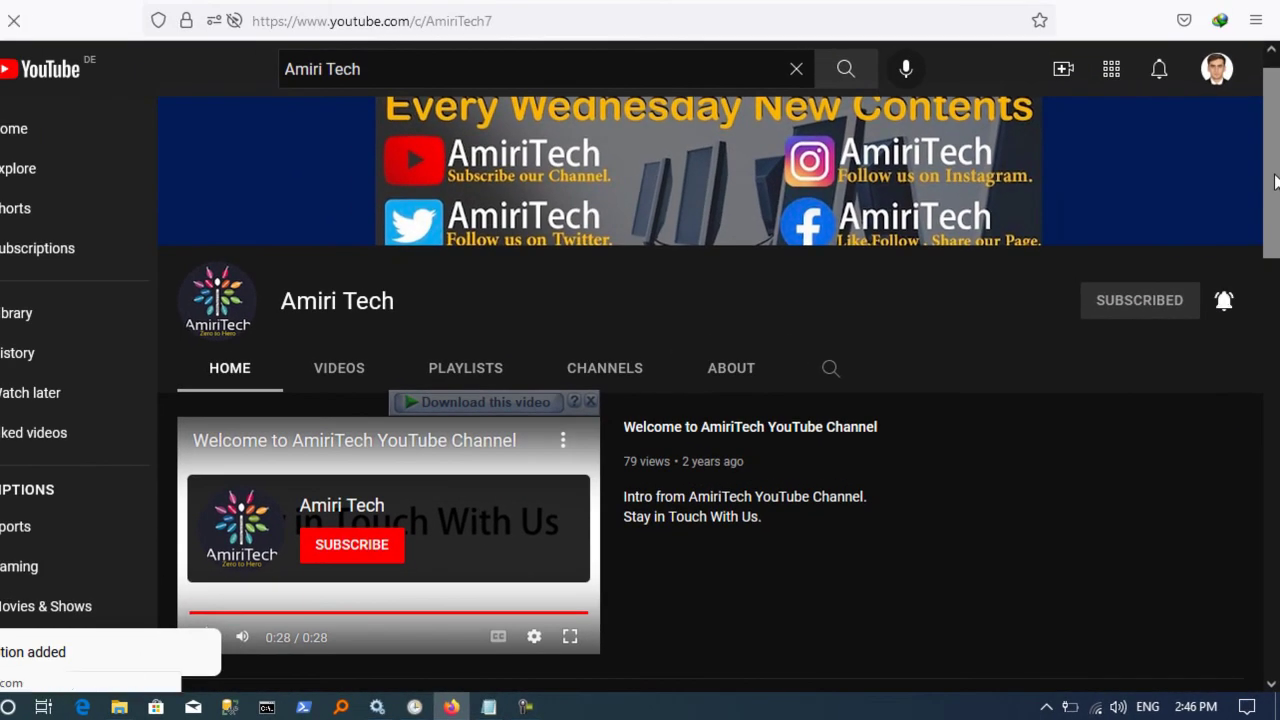
scroll(1275, 200, down, 3)
mouse_move(1275, 216)
mouse_down()
mouse_move(1277, 500)
mouse_move(1277, 218)
mouse_up()
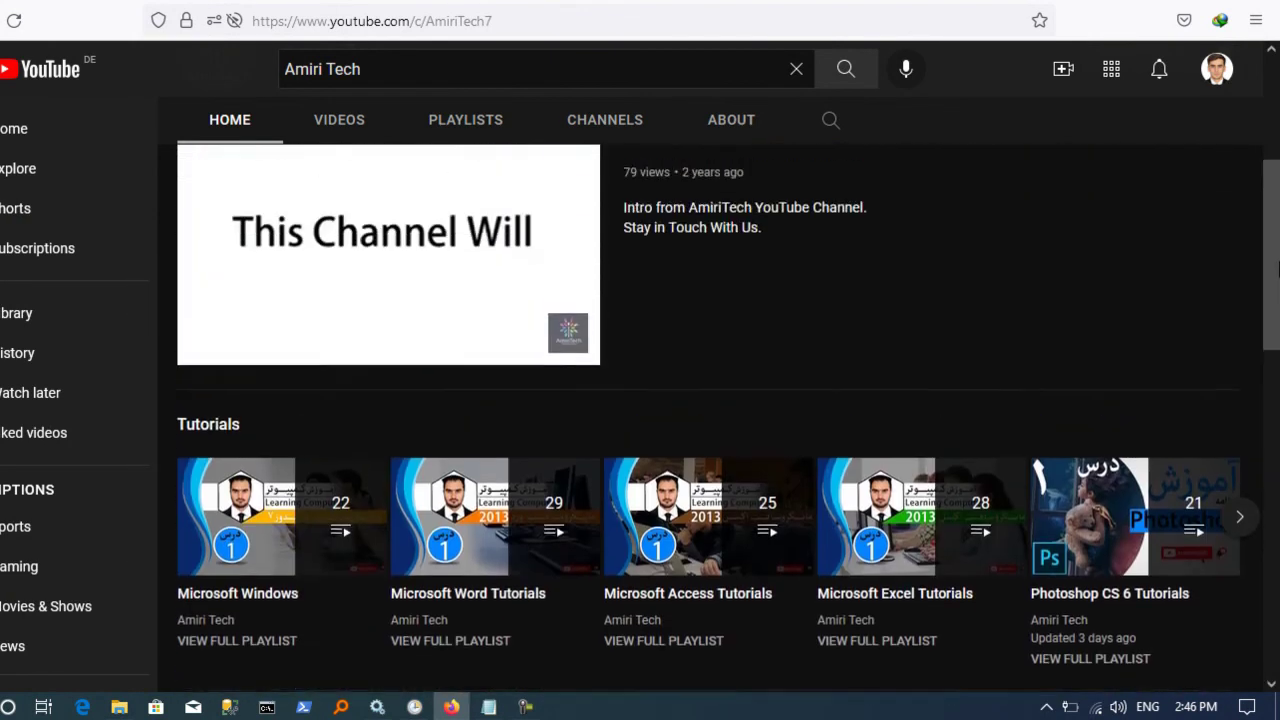